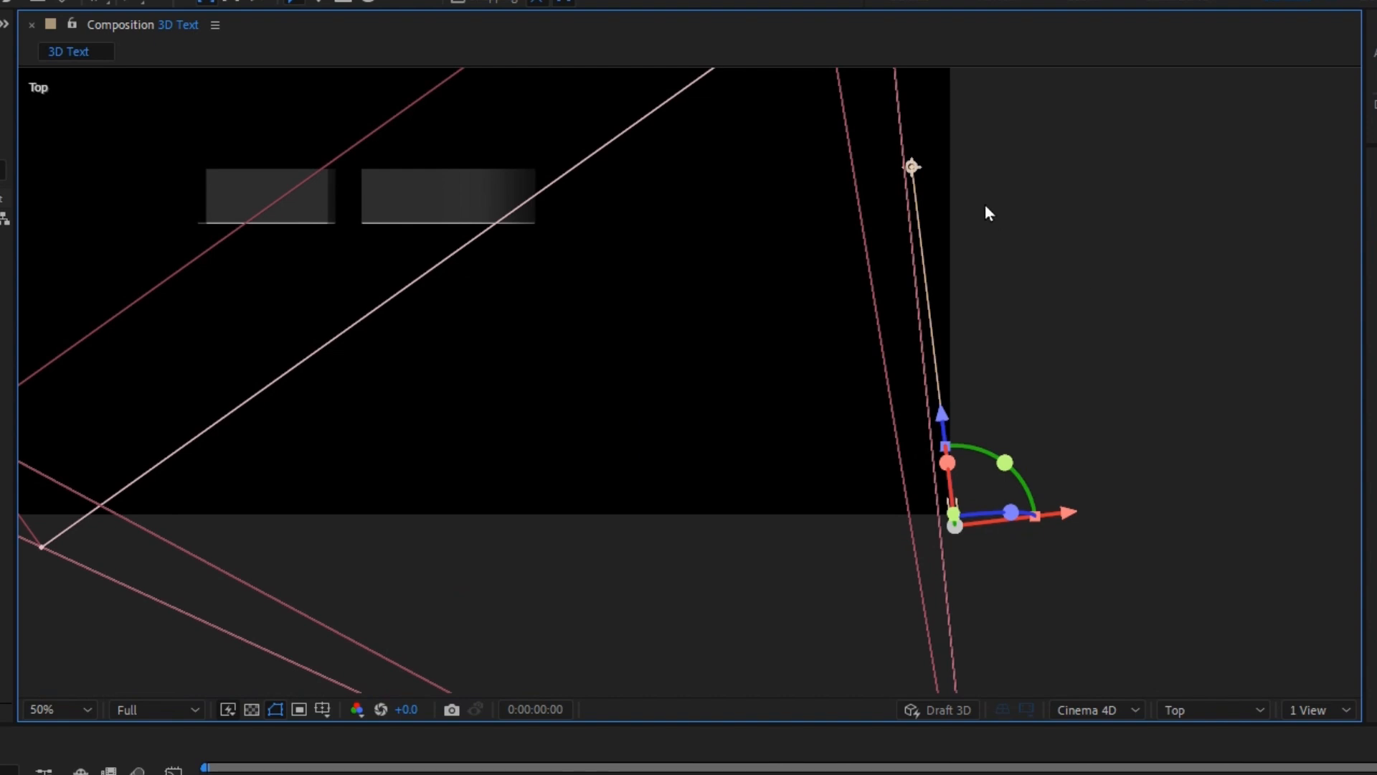
Aim Parallel Light 1 at the left text block and duplicate it.
{"action": "mouse_move", "coordinate": [908, 173]}
{"action": "left_mouse_down"}
{"action": "mouse_move", "coordinate": [451, 178]}
{"action": "mouse_move", "coordinate": [366, 200]}
{"action": "left_mouse_up"}
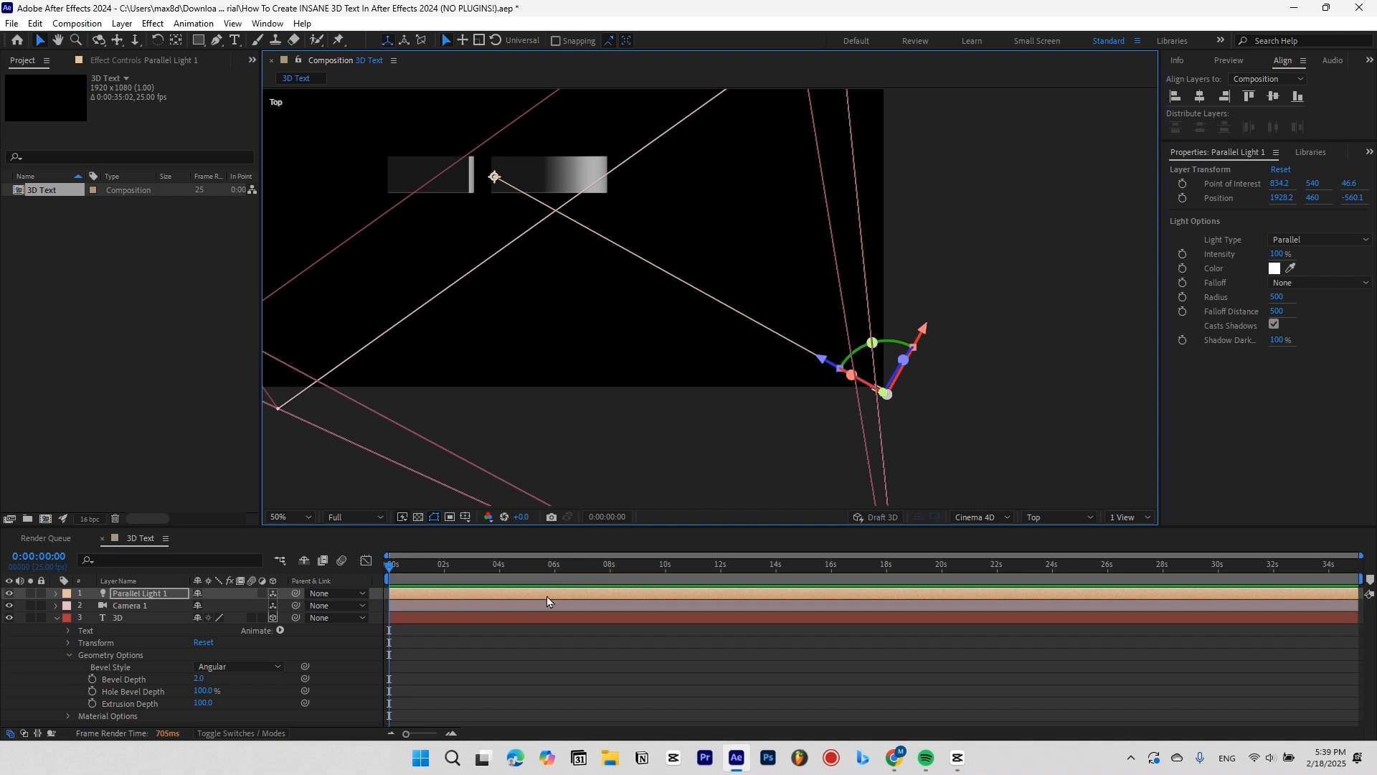
{"action": "key", "text": "ctrl+d"}
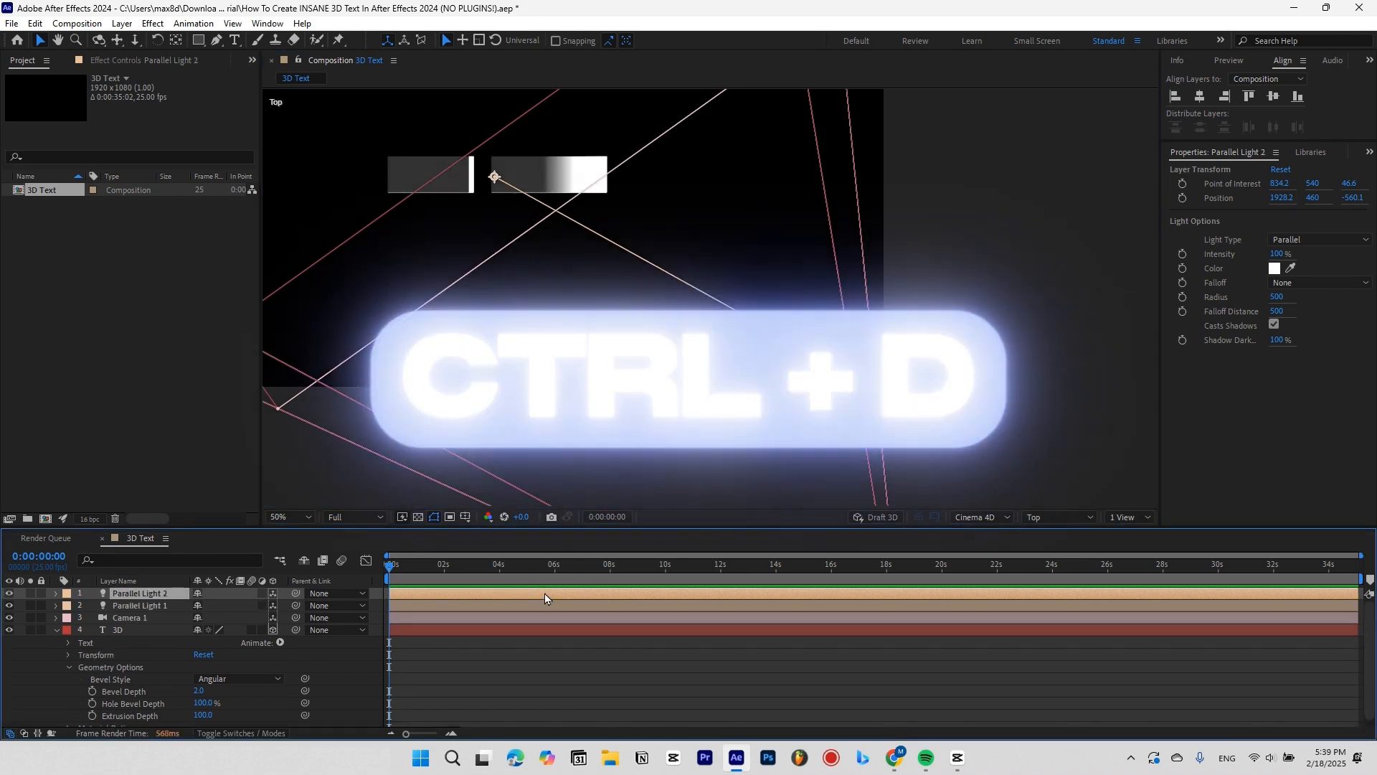
{"action": "scroll", "coordinate": [921, 403], "scroll_direction": "down", "scroll_amount": 2}
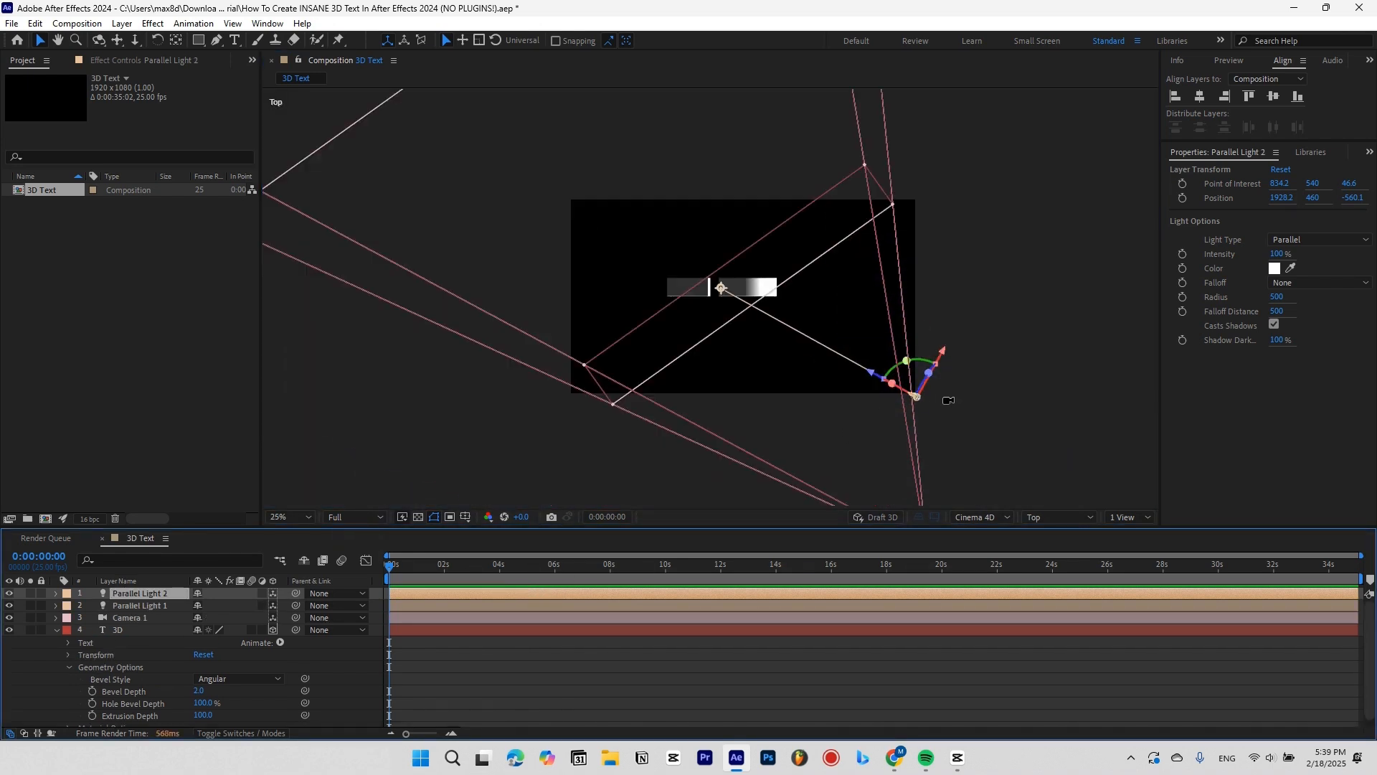
Move the second light to the scene's left, re-aim it at the text, and view through Camera 1.
{"action": "left_click_drag", "start_coordinate": [723, 289], "coordinate": [912, 274]}
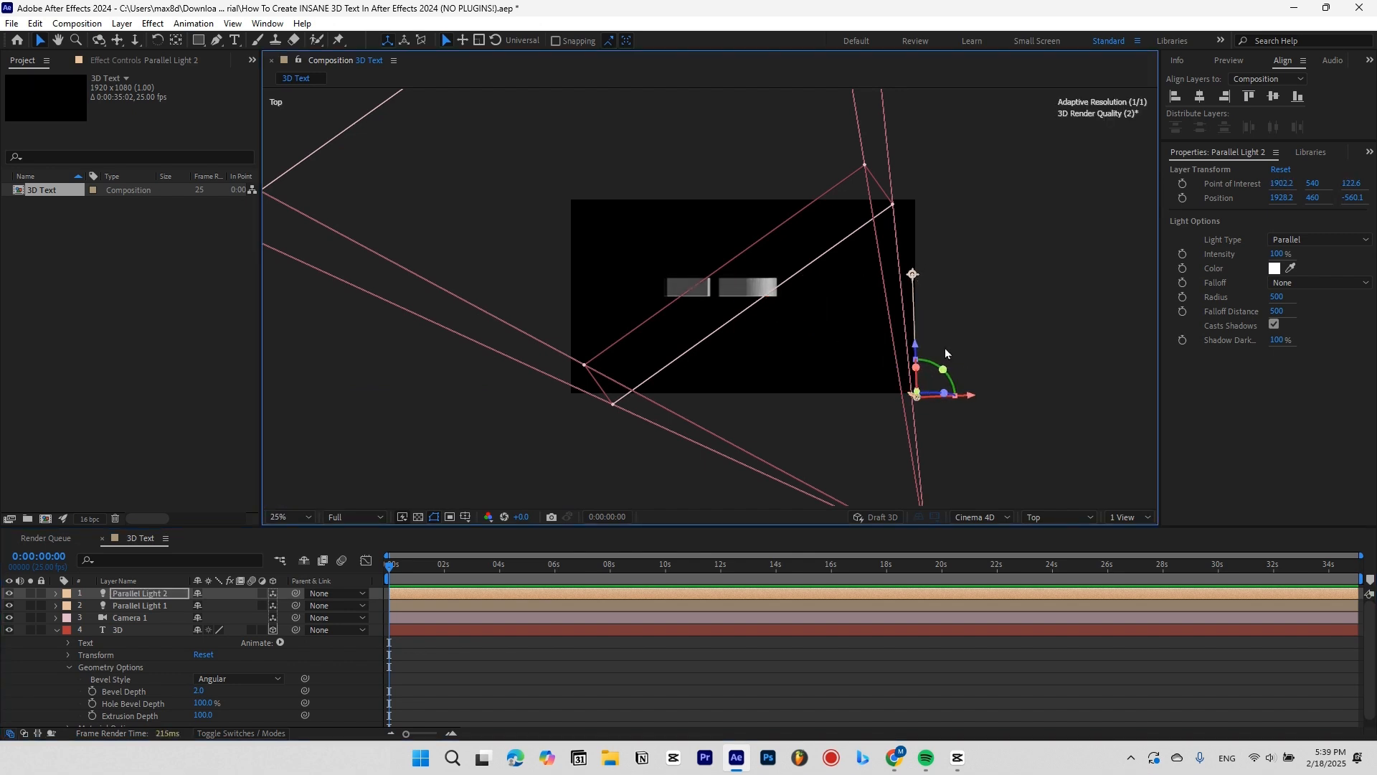
{"action": "left_click_drag", "start_coordinate": [973, 399], "coordinate": [628, 408]}
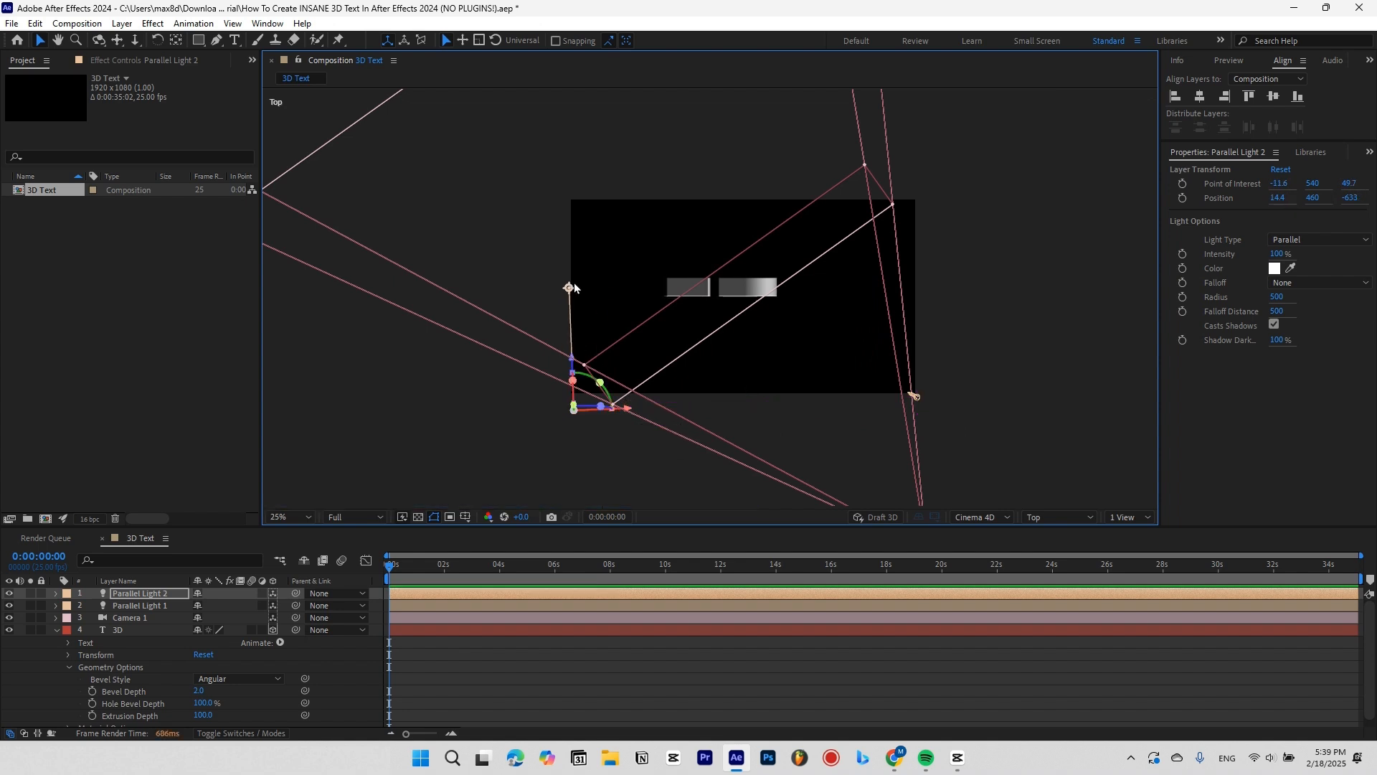
{"action": "left_click_drag", "start_coordinate": [568, 288], "coordinate": [725, 287]}
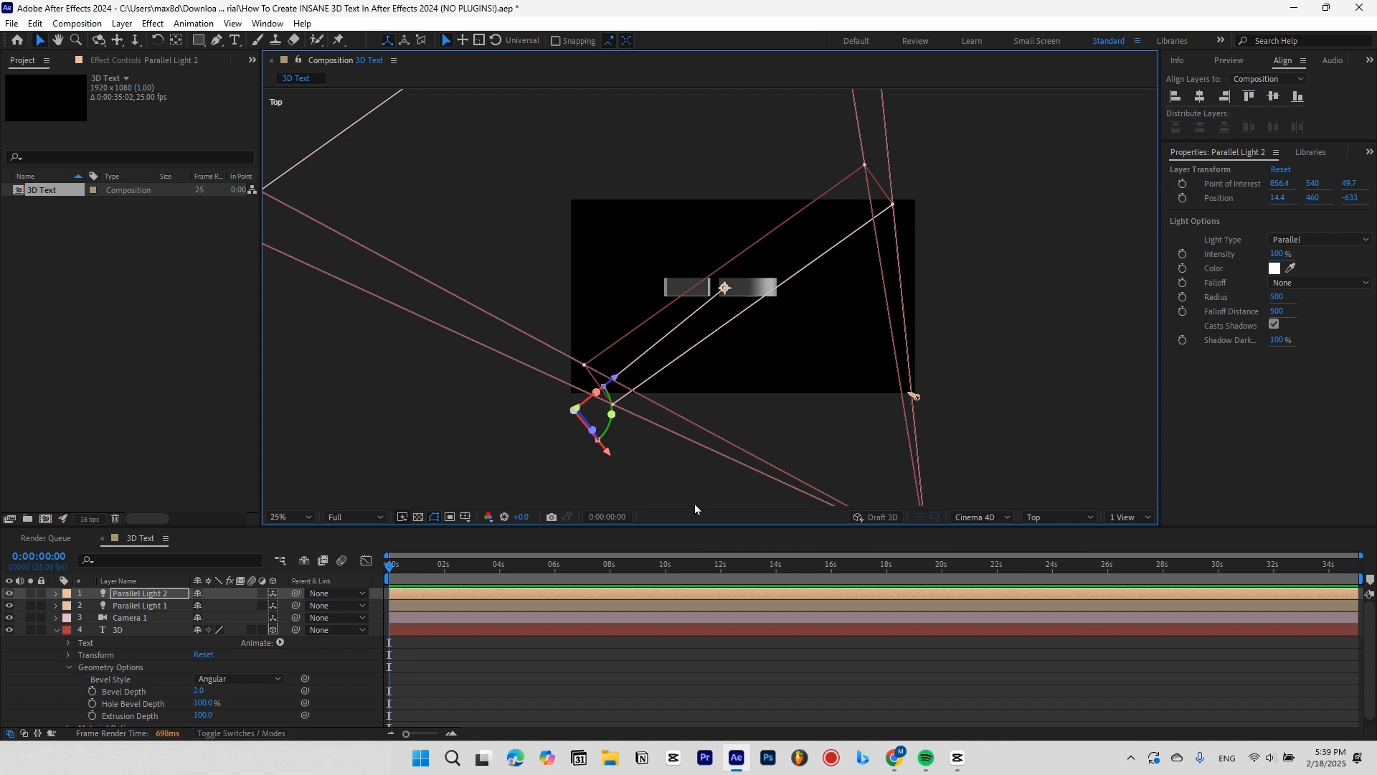
{"action": "left_click", "coordinate": [1039, 516]}
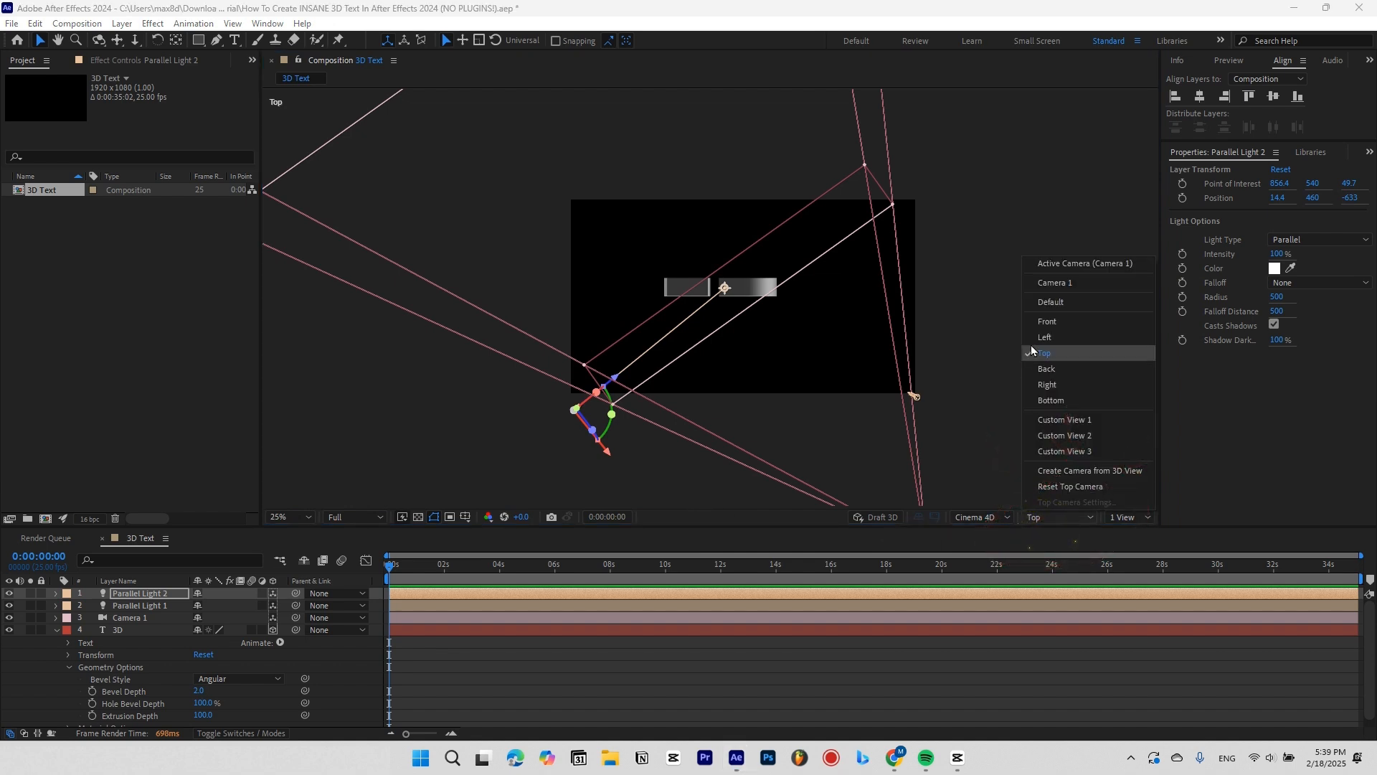
{"action": "left_click", "coordinate": [1063, 264]}
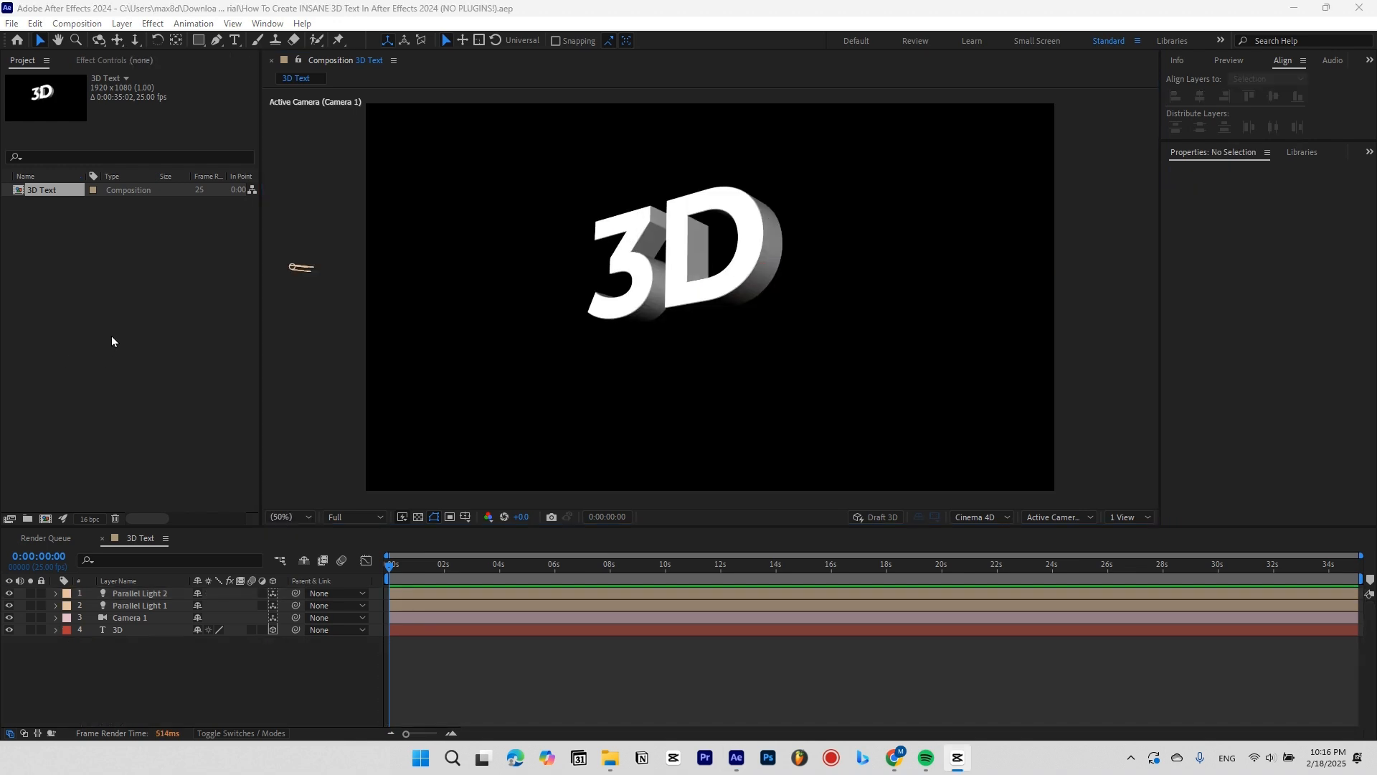
Import Best 3D Text Environment Blue Lights.mp4 into the project.
{"action": "left_click", "coordinate": [111, 339]}
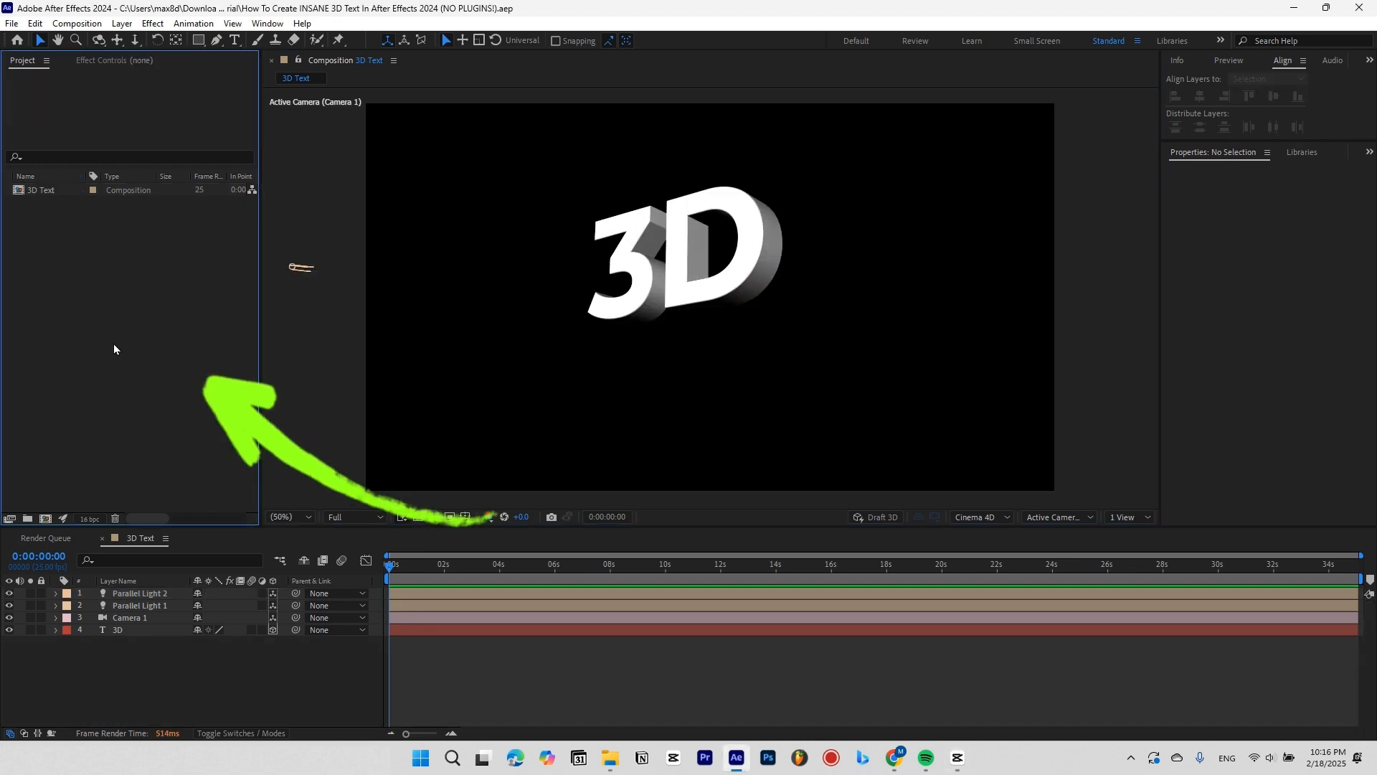
{"action": "key", "text": "ctrl+i"}
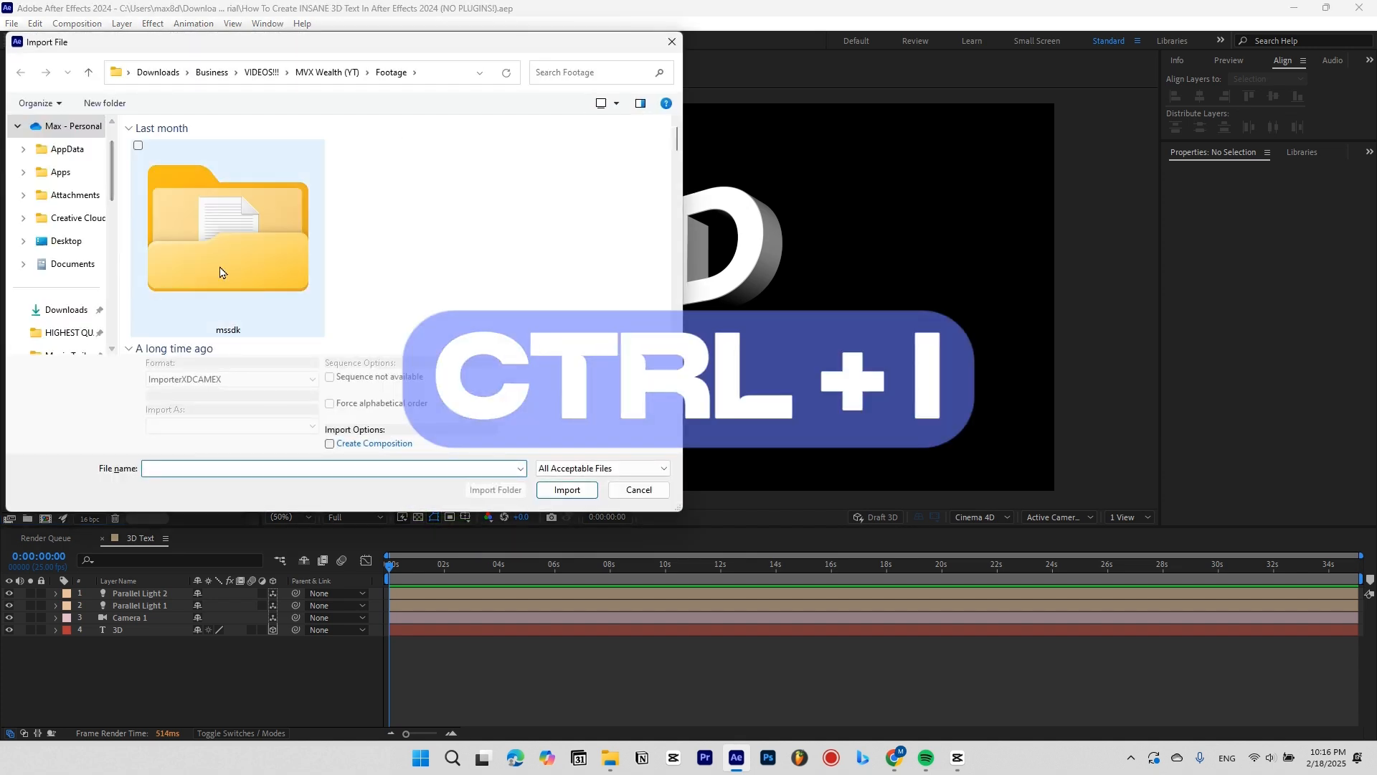
{"action": "scroll", "coordinate": [246, 251], "scroll_direction": "down", "scroll_amount": 5}
{"action": "scroll", "coordinate": [247, 255], "scroll_direction": "up", "scroll_amount": 1}
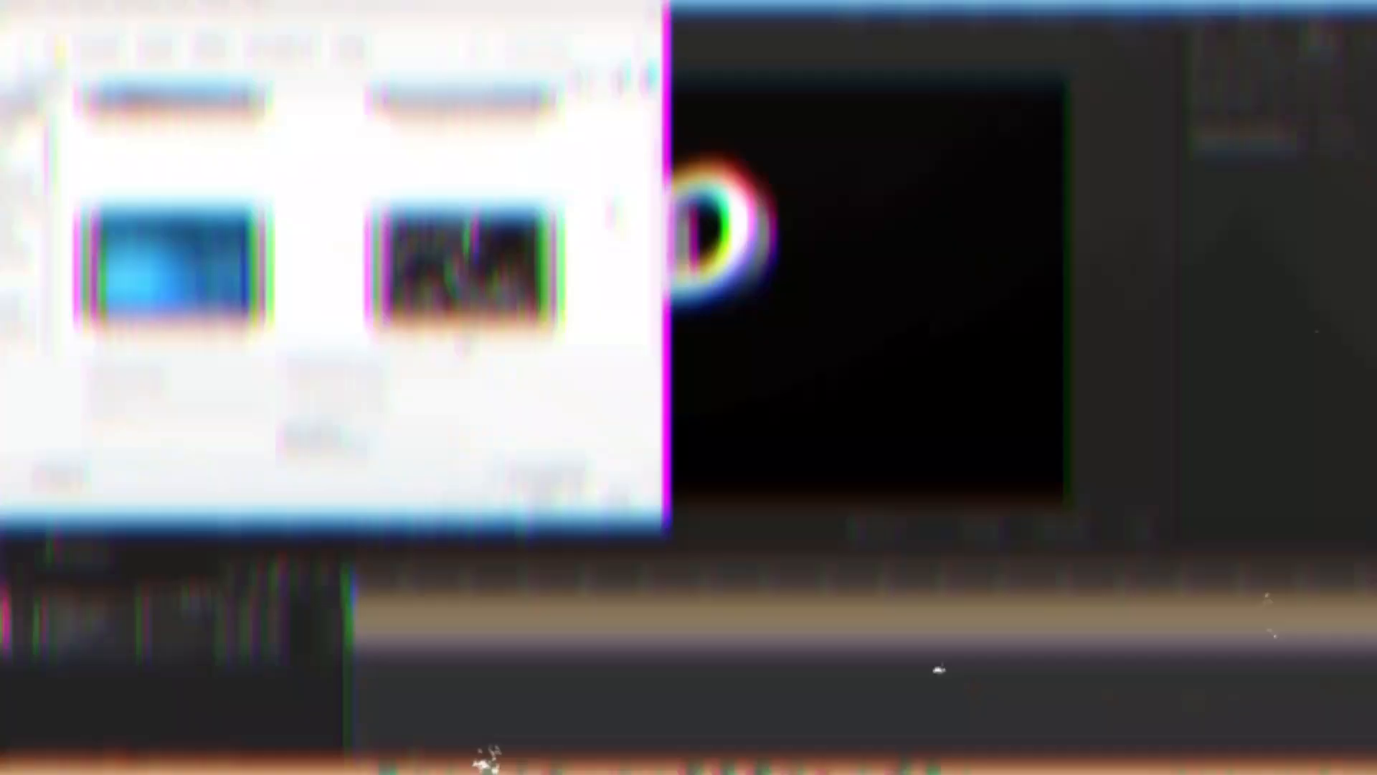
{"action": "left_click", "coordinate": [198, 271]}
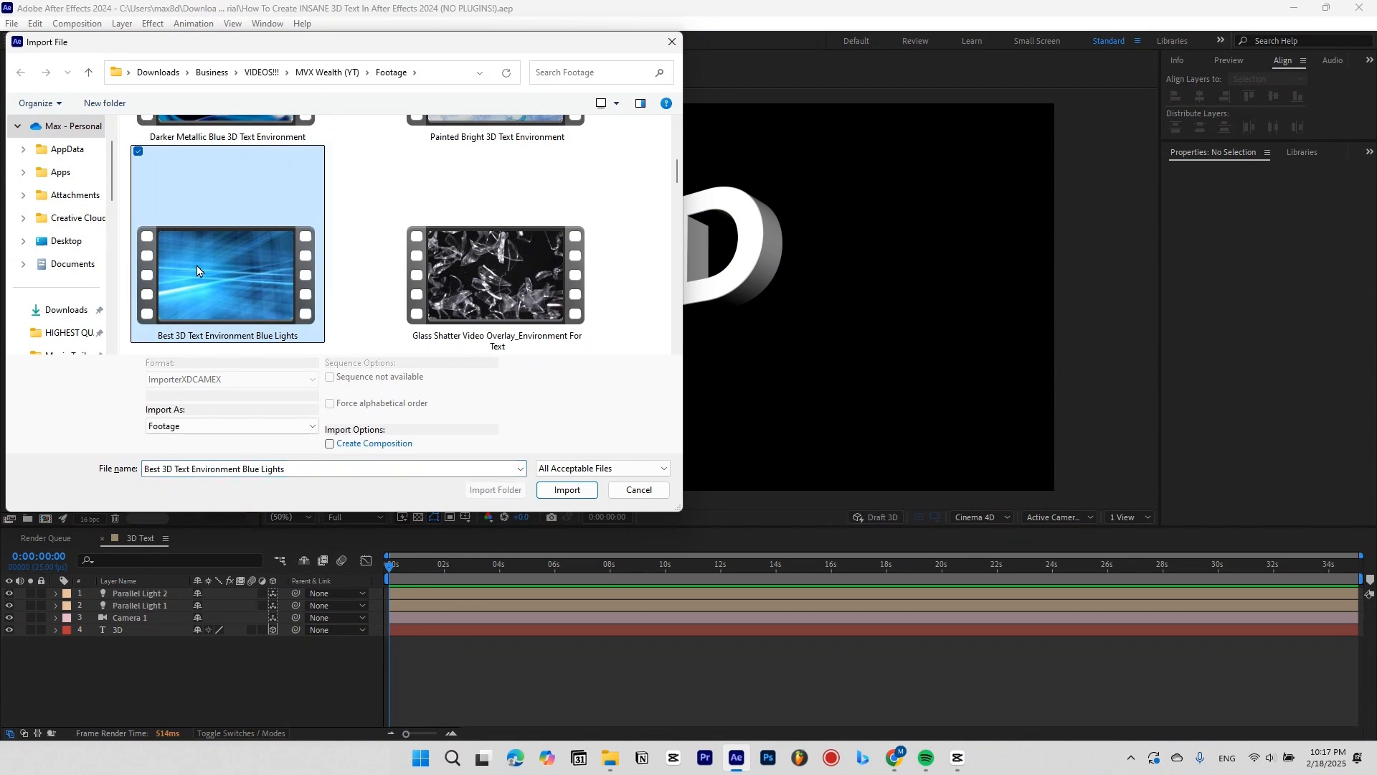
{"action": "double_click", "coordinate": [197, 270]}
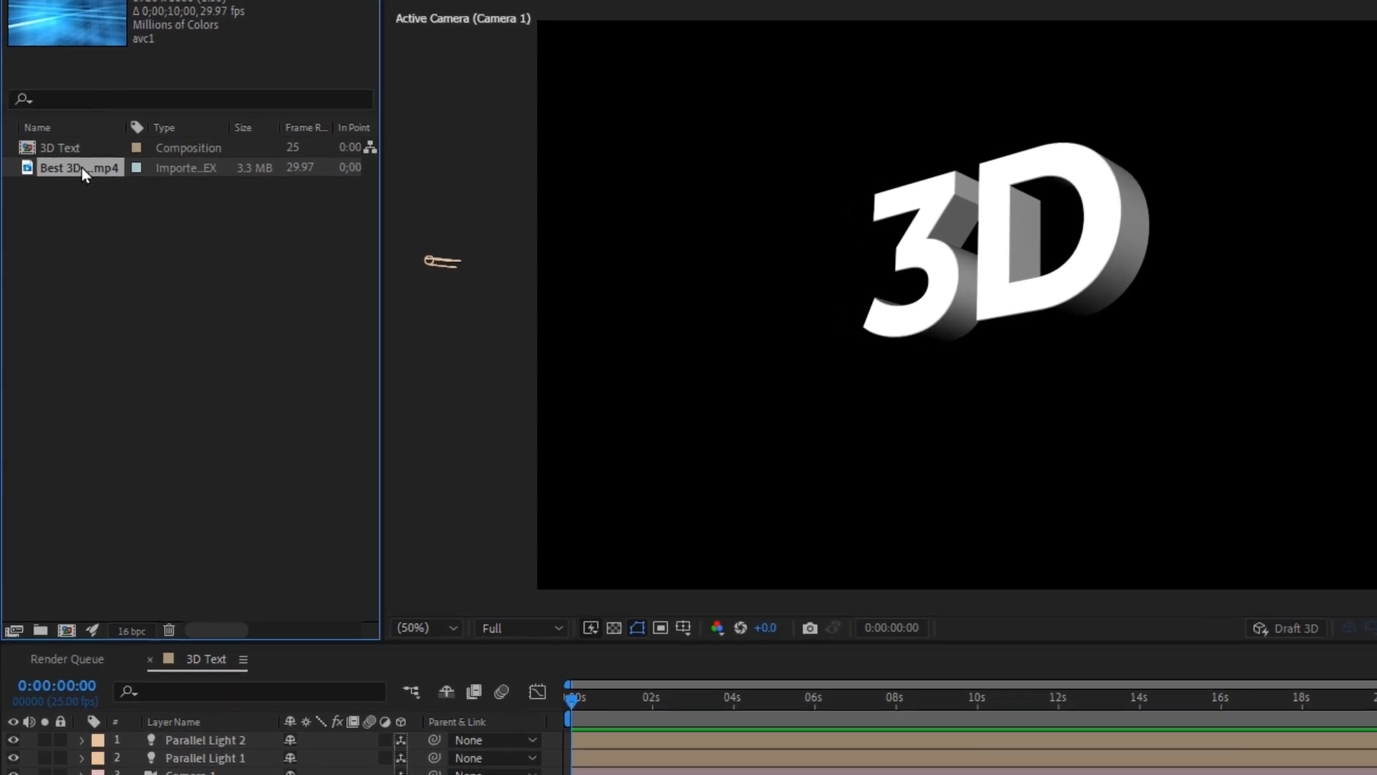
Create a new composition from the Blue Lights footage.
{"action": "left_click_drag", "start_coordinate": [65, 205], "coordinate": [46, 437]}
{"action": "left_click_drag", "start_coordinate": [69, 520], "coordinate": [67, 636]}
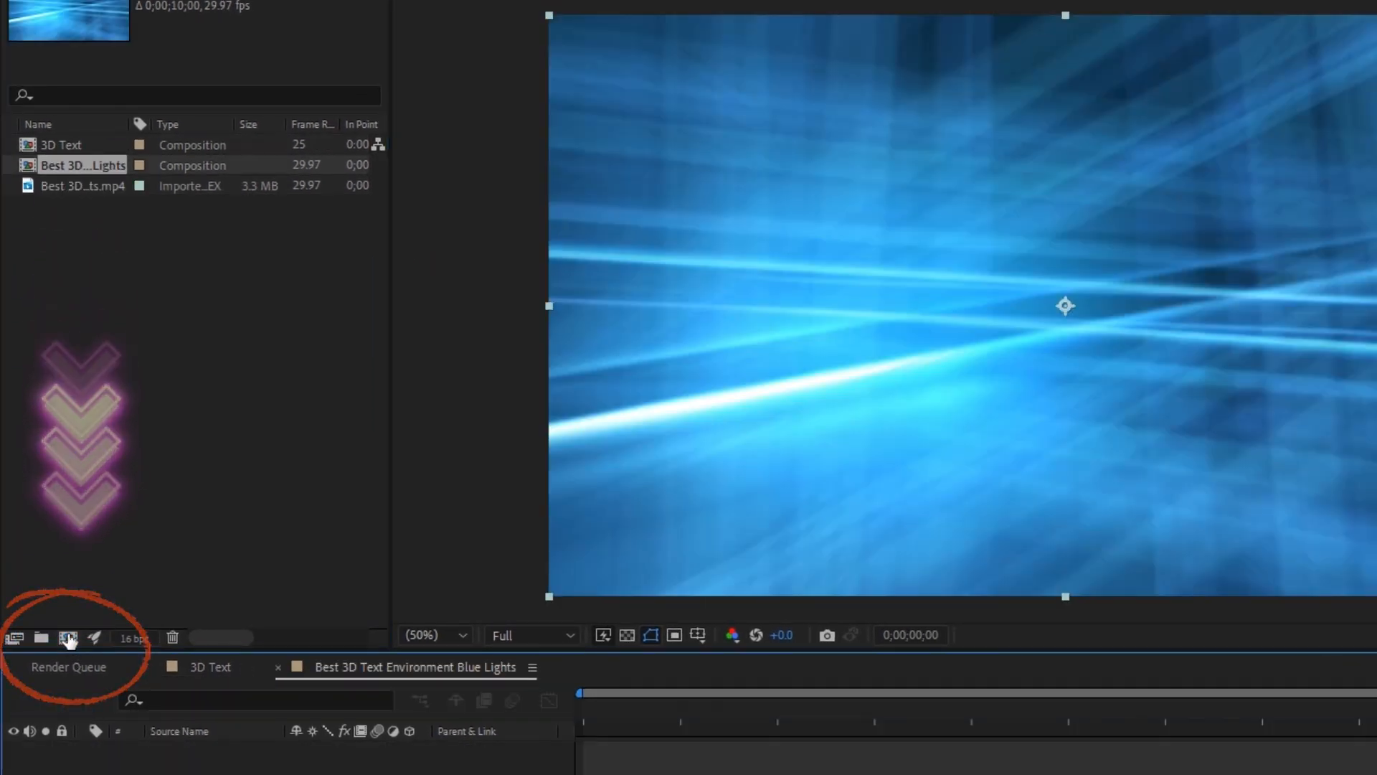
{"action": "left_click", "coordinate": [213, 663]}
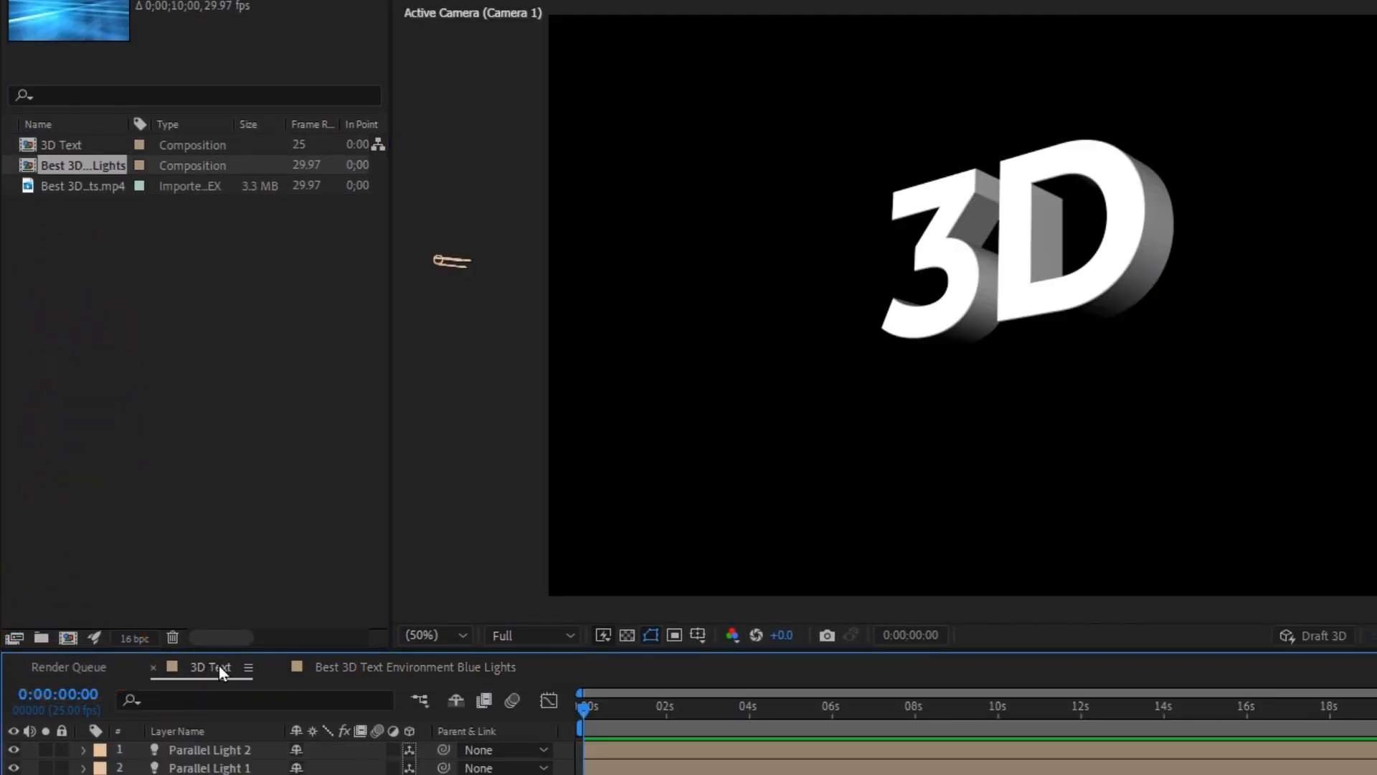
Place the Blue Lights comp below the 3D text as an environment layer (layer 5).
{"action": "left_click_drag", "start_coordinate": [83, 166], "coordinate": [407, 645]}
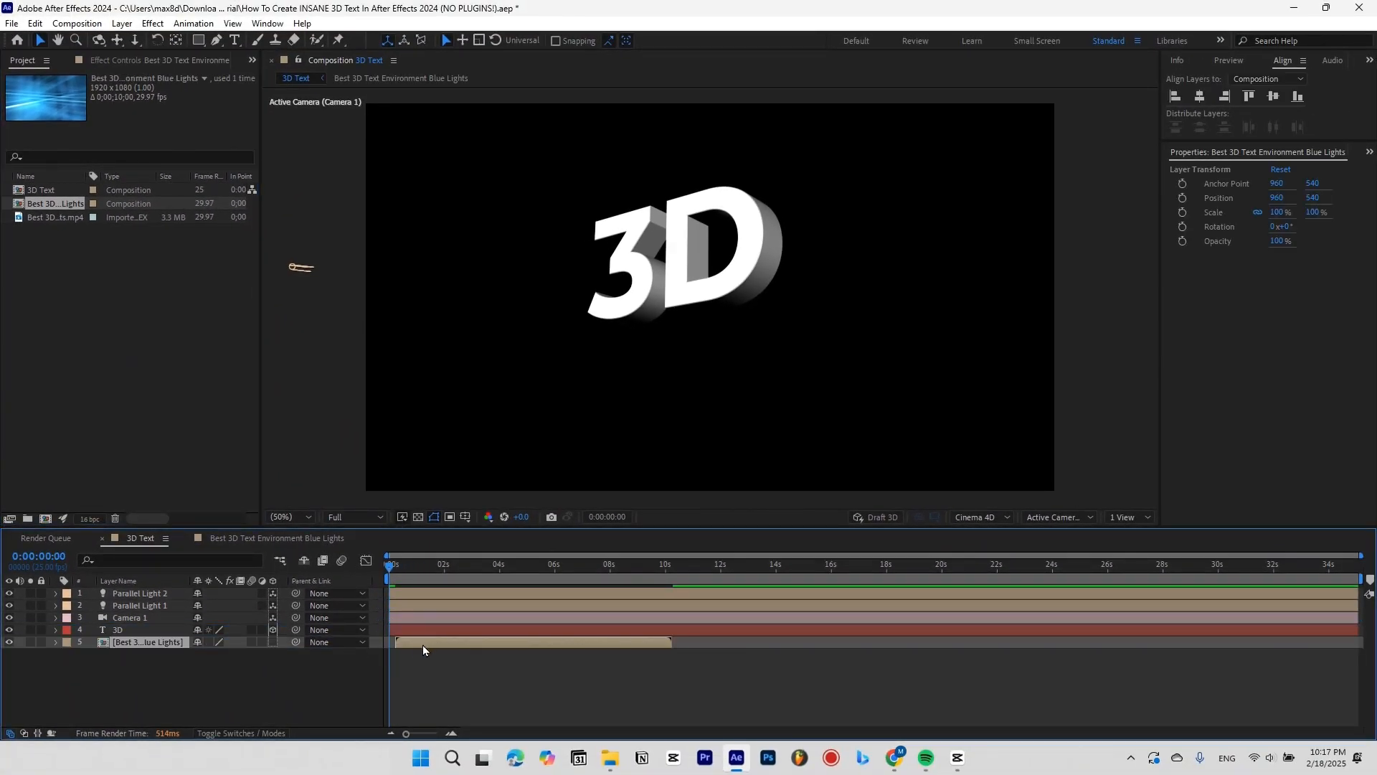
{"action": "right_click", "coordinate": [410, 645]}
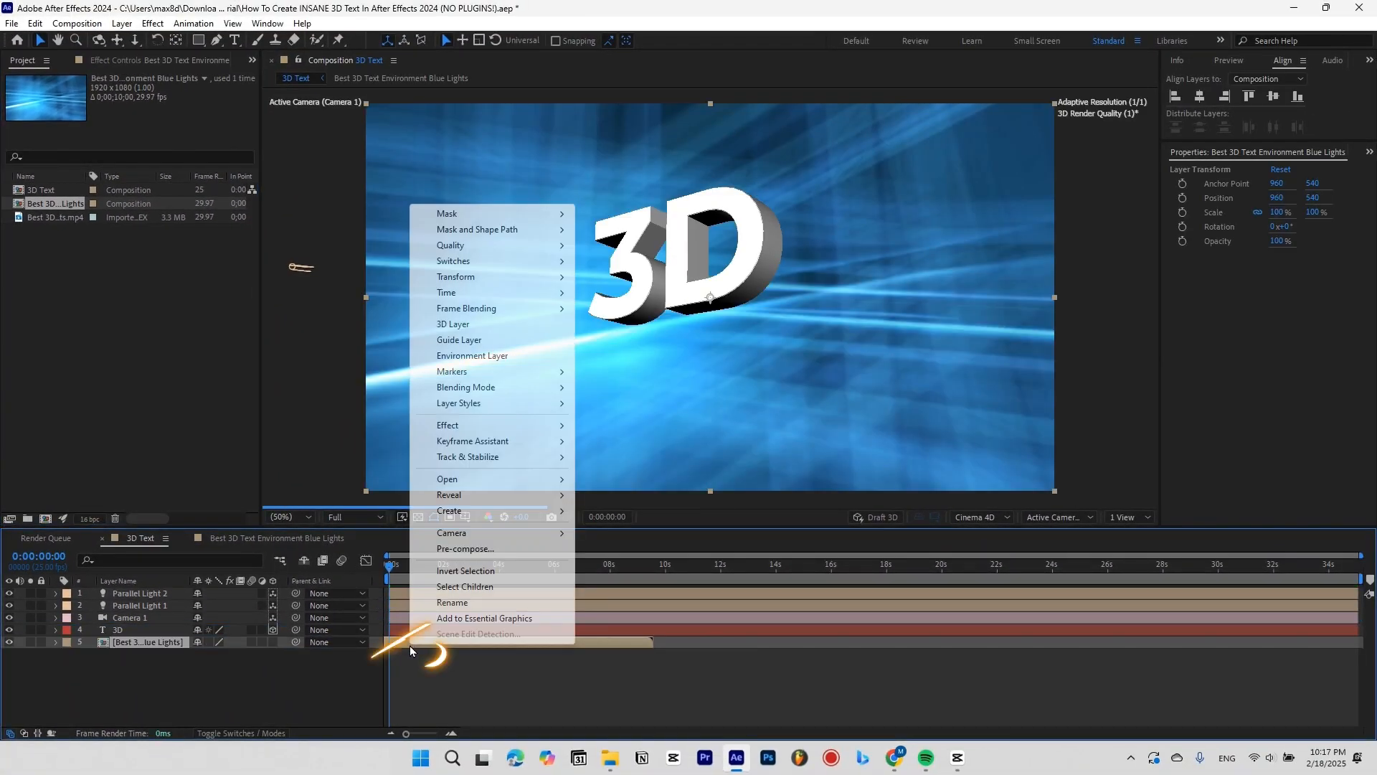
{"action": "left_click", "coordinate": [479, 356]}
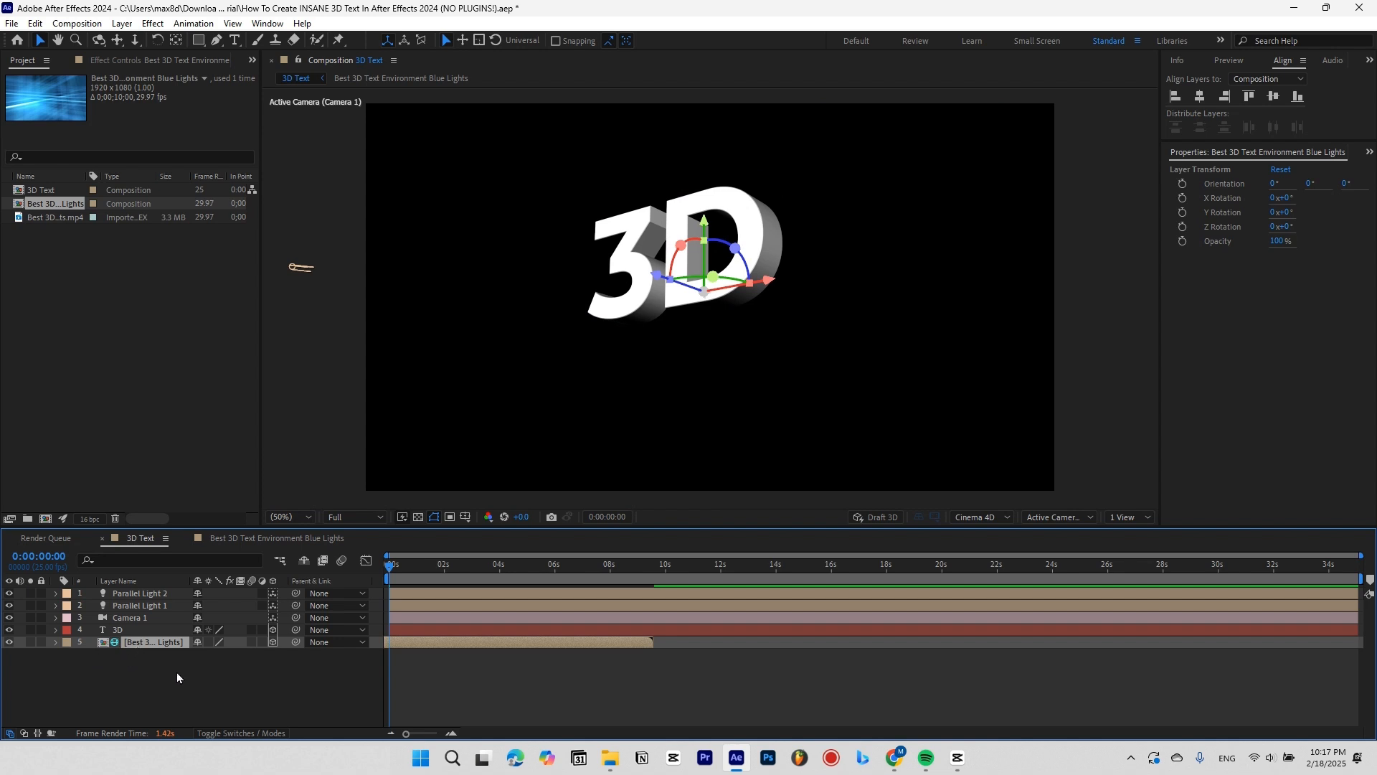
Set the 3D text's Material Options to Reflection Intensity 100% and Specular Shininess 60%.
{"action": "left_click", "coordinate": [225, 678]}
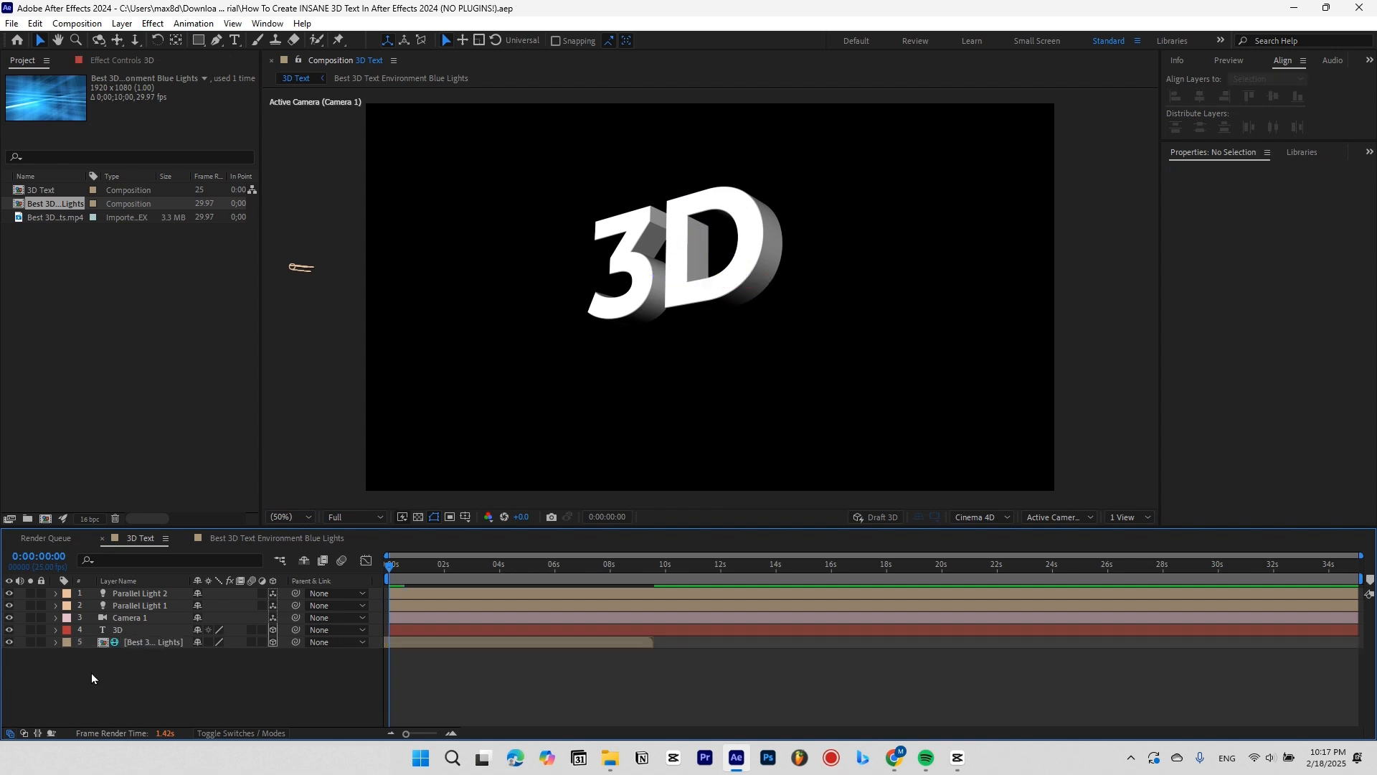
{"action": "left_click", "coordinate": [135, 628]}
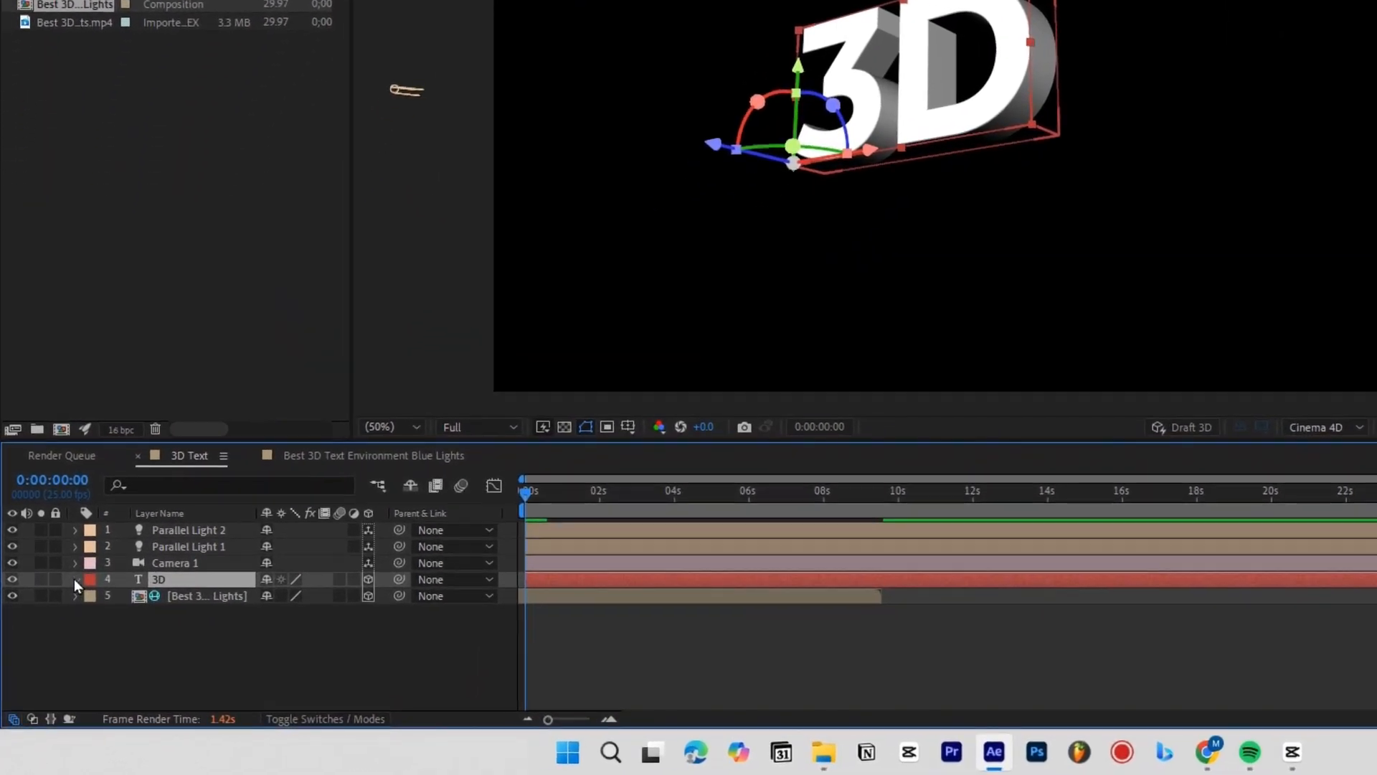
{"action": "left_click", "coordinate": [55, 630]}
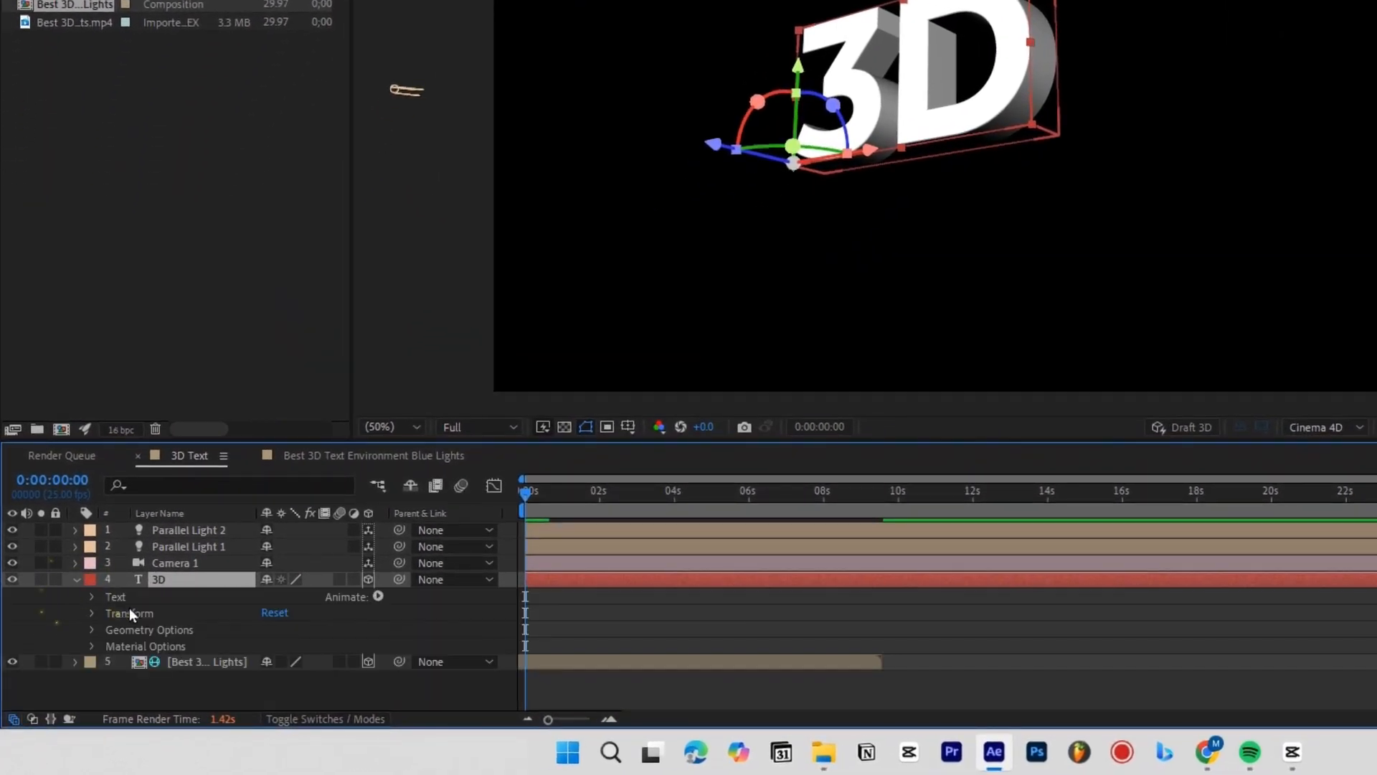
{"action": "left_click", "coordinate": [90, 646]}
{"action": "scroll", "coordinate": [215, 653], "scroll_direction": "down", "scroll_amount": 5}
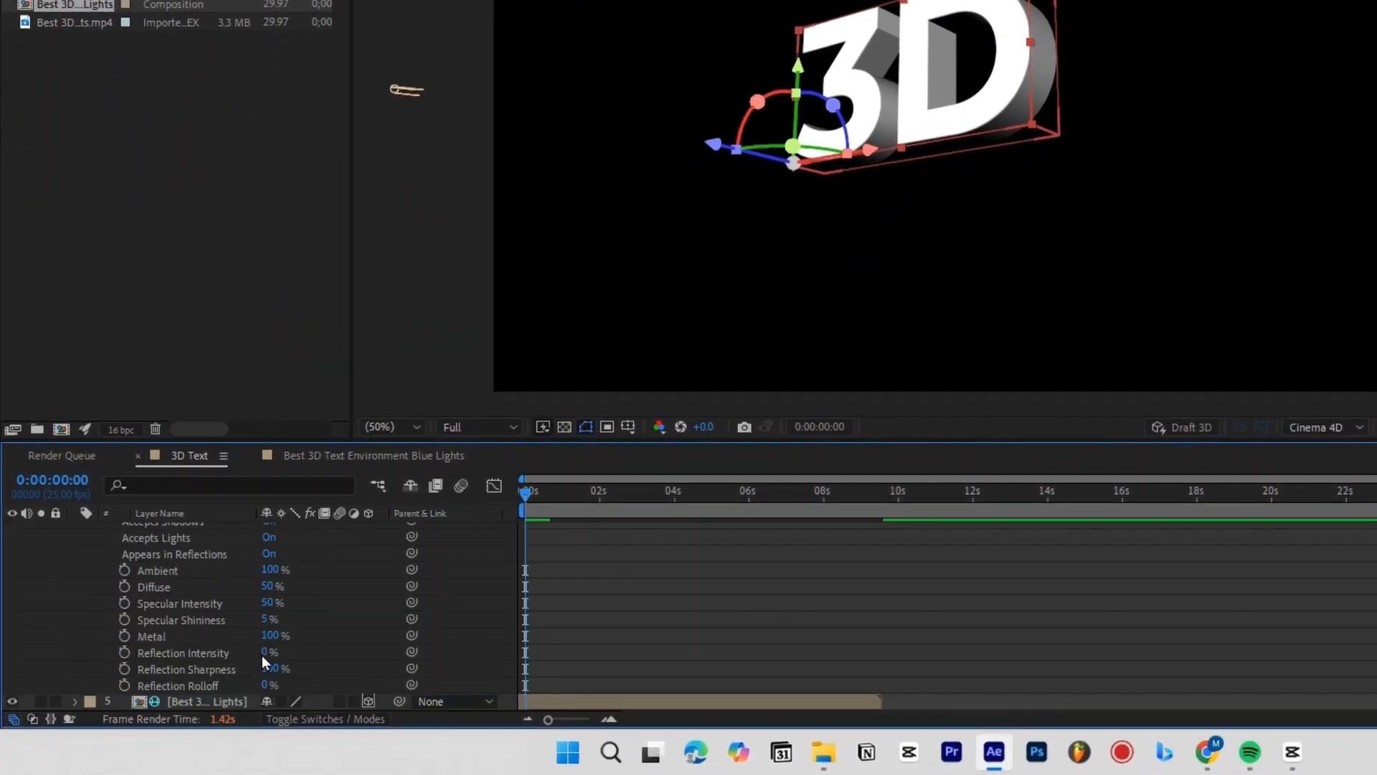
{"action": "left_click_drag", "start_coordinate": [271, 651], "coordinate": [575, 649]}
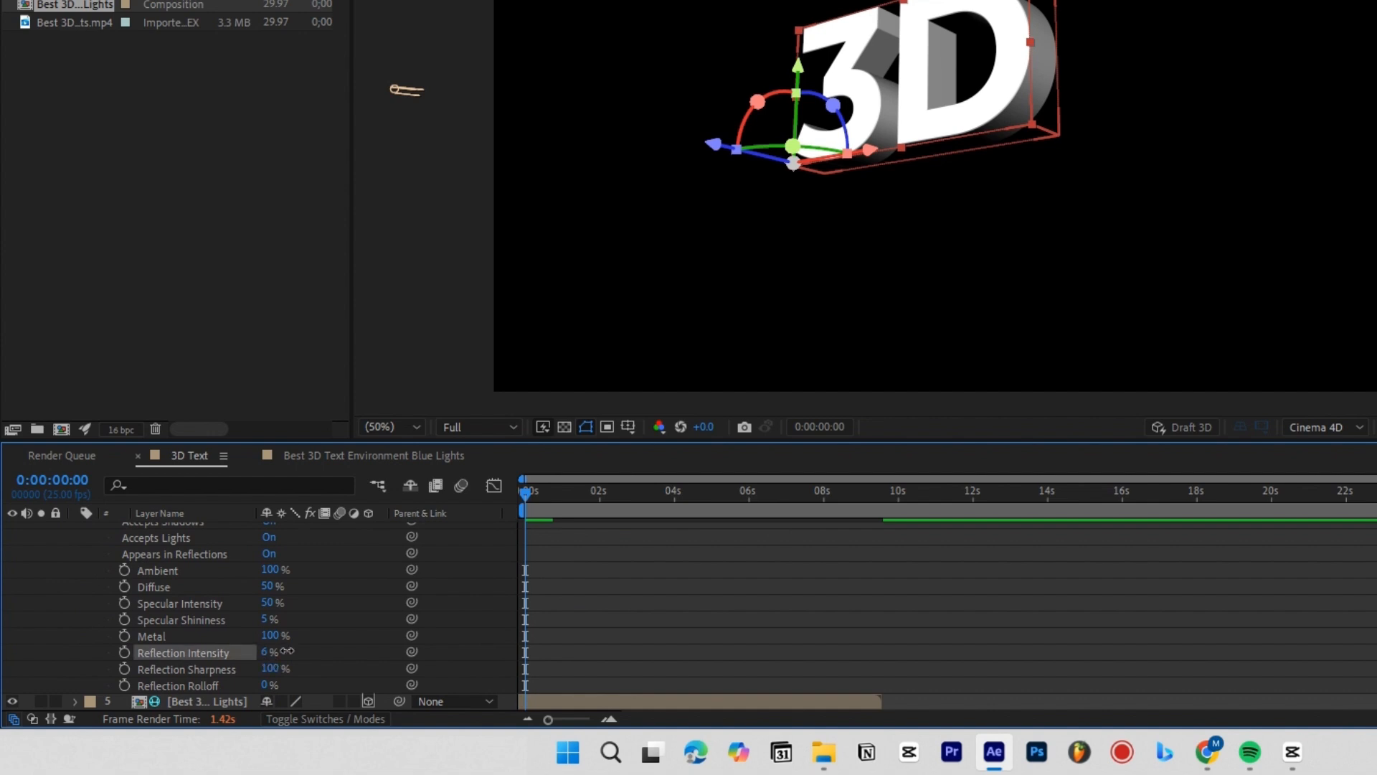
{"action": "left_click", "coordinate": [266, 619]}
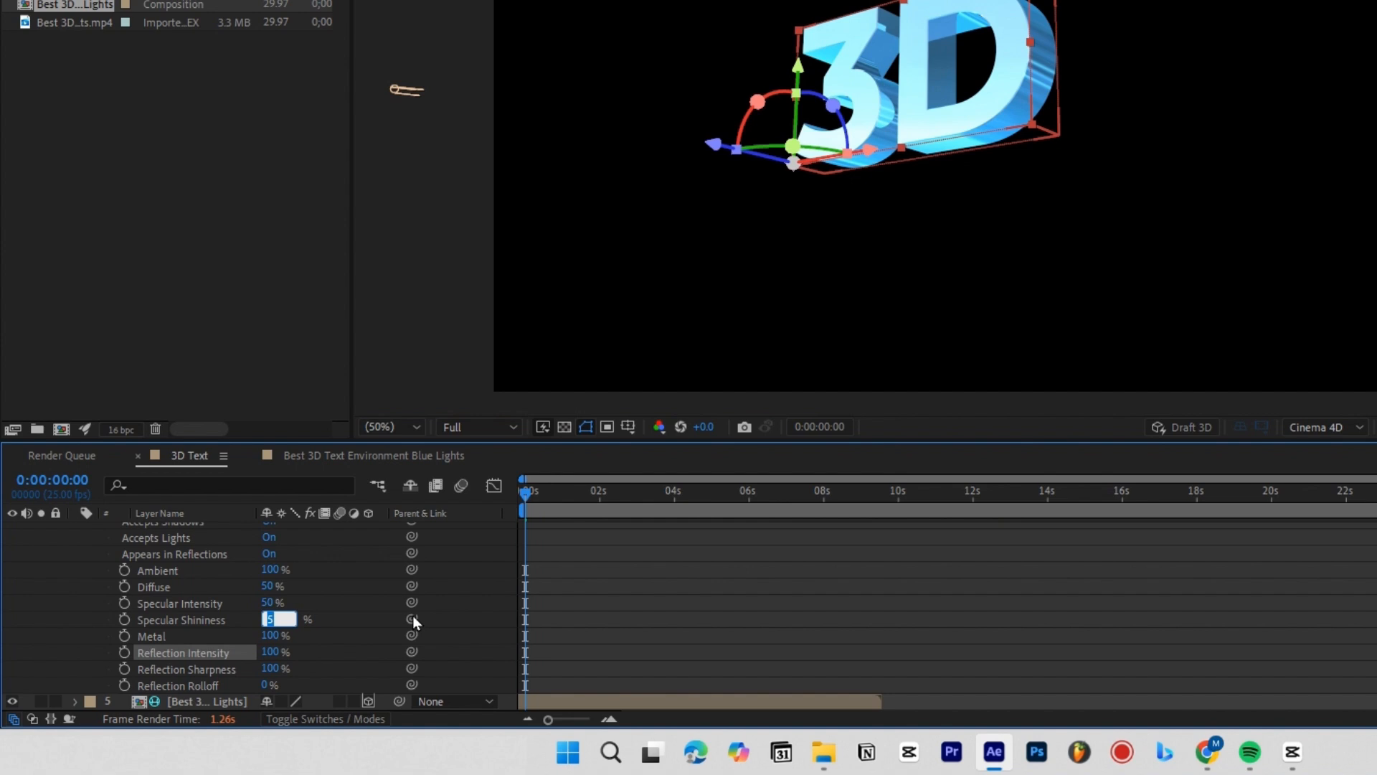
{"action": "type", "text": "60"}
{"action": "key", "text": "Return"}
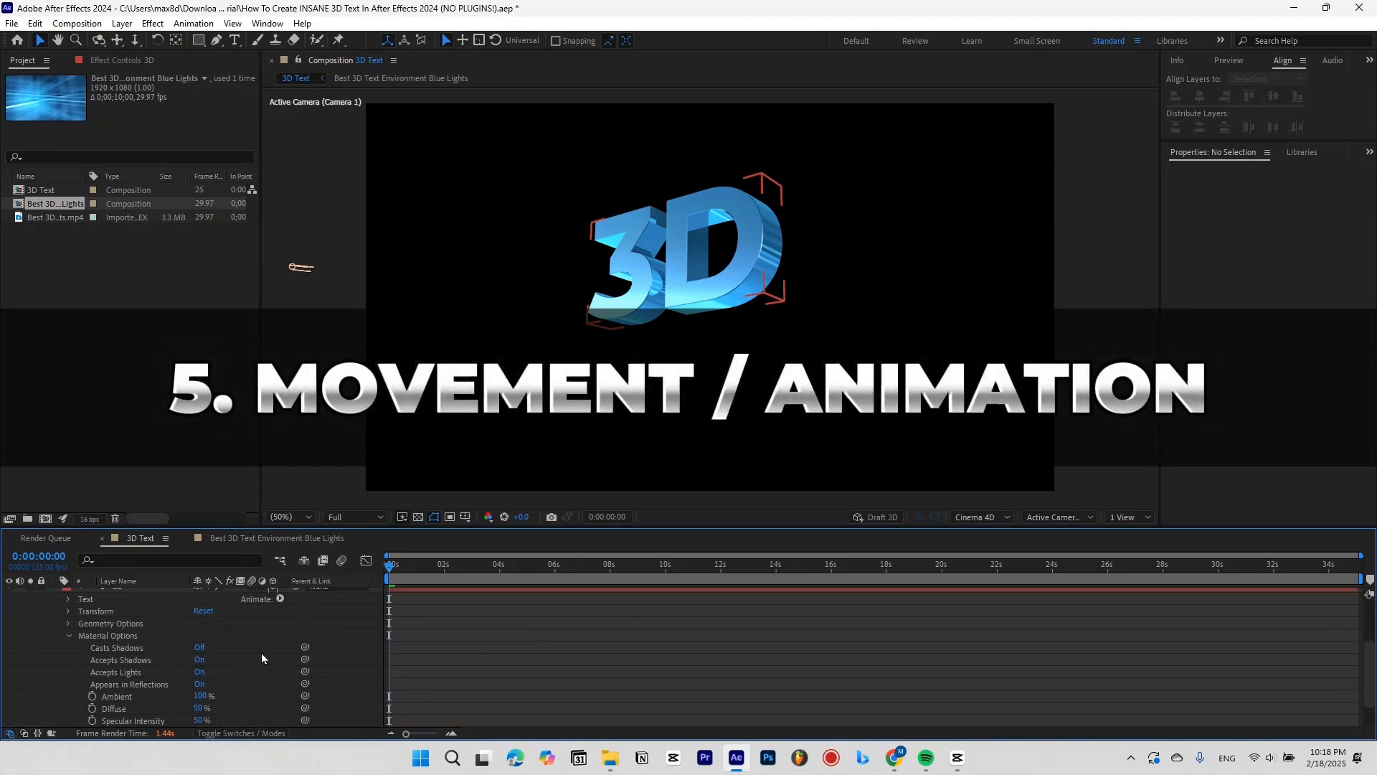
Keyframe Camera 1's Point of Interest and Position at 0:00:00:00.
{"action": "scroll", "coordinate": [66, 623], "scroll_direction": "up", "scroll_amount": 1}
{"action": "left_click", "coordinate": [56, 623]}
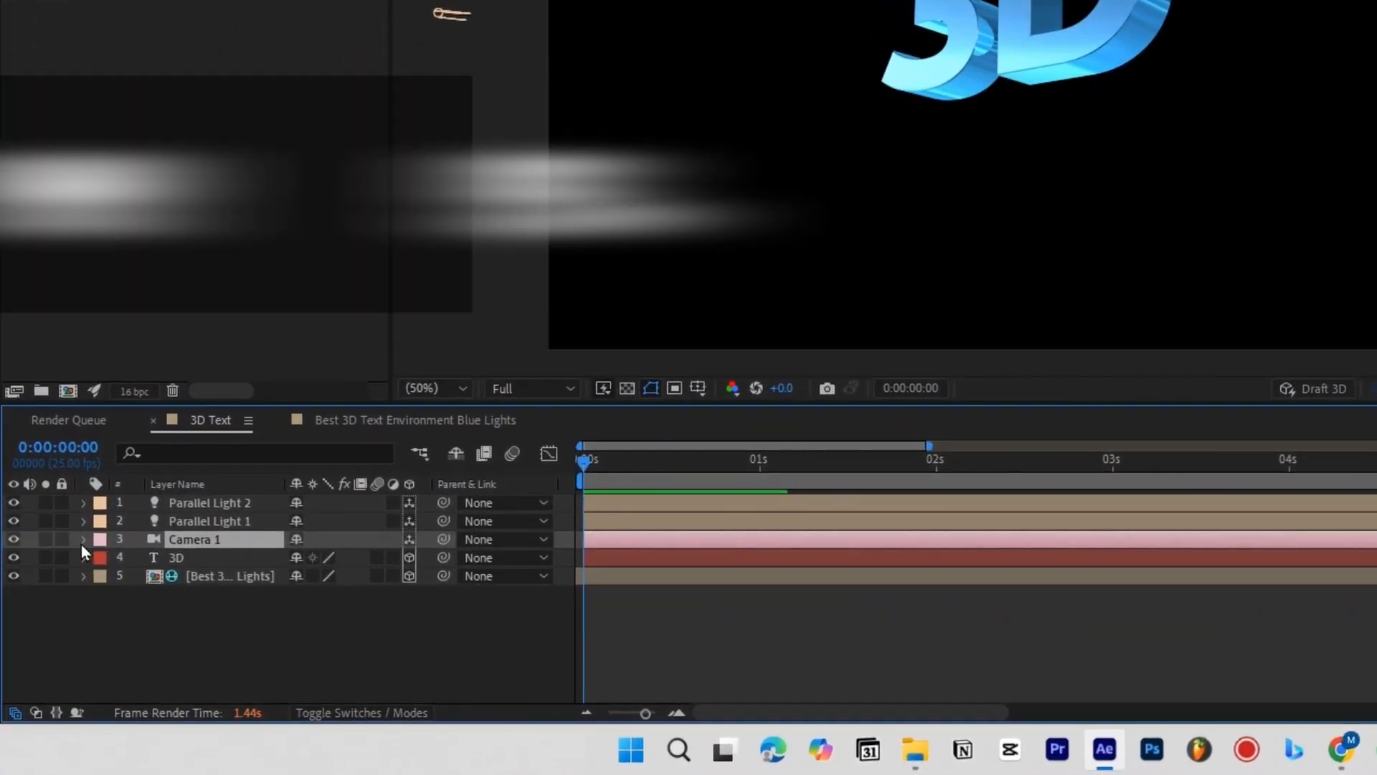
{"action": "left_click", "coordinate": [84, 540]}
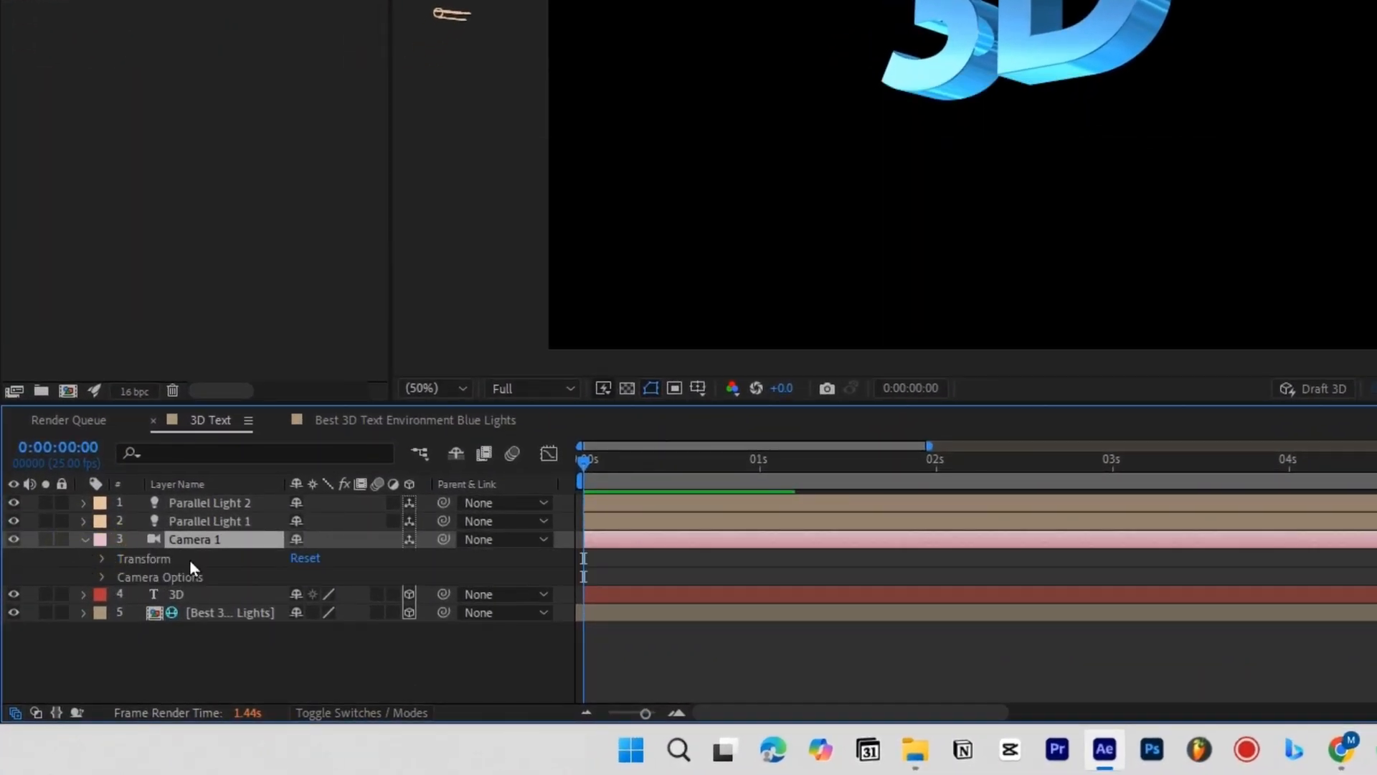
{"action": "left_click", "coordinate": [103, 559]}
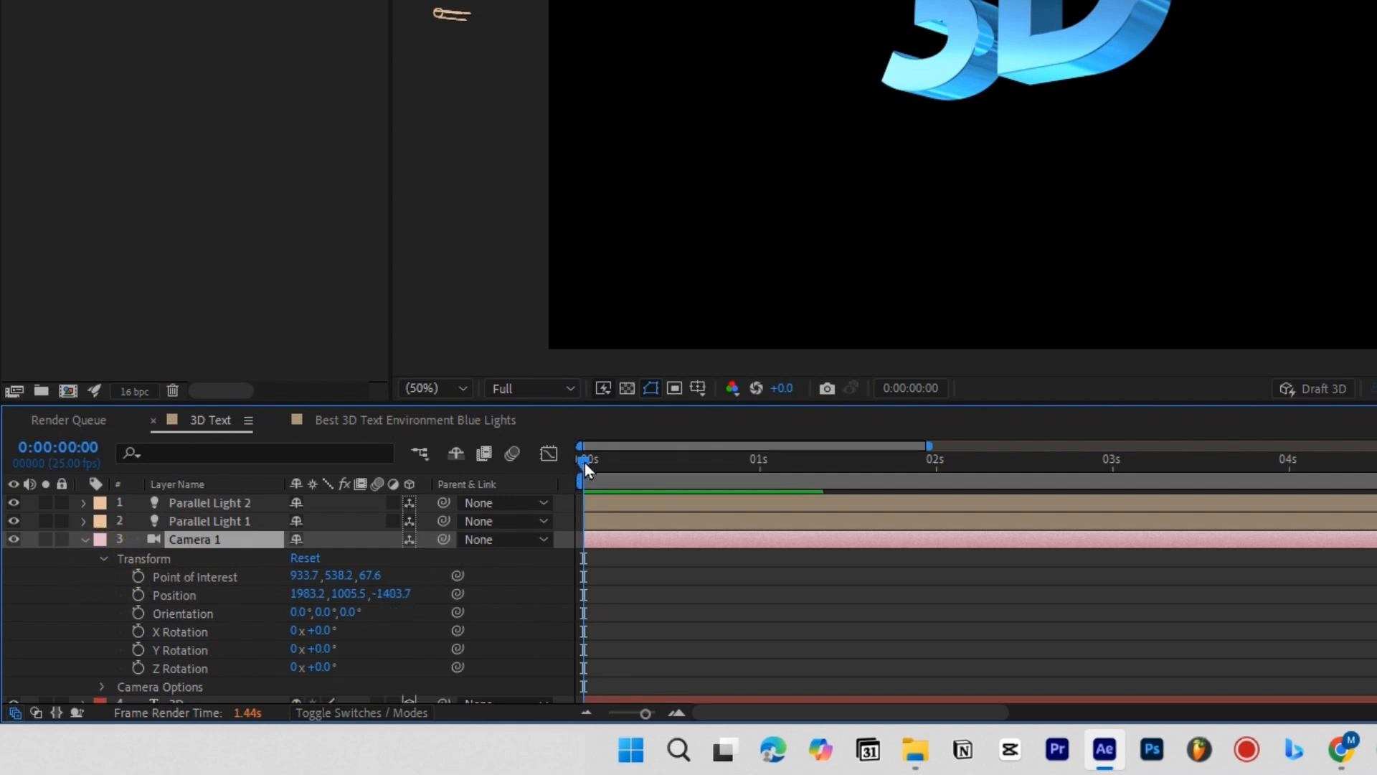
{"action": "left_click_drag", "start_coordinate": [584, 463], "coordinate": [455, 478]}
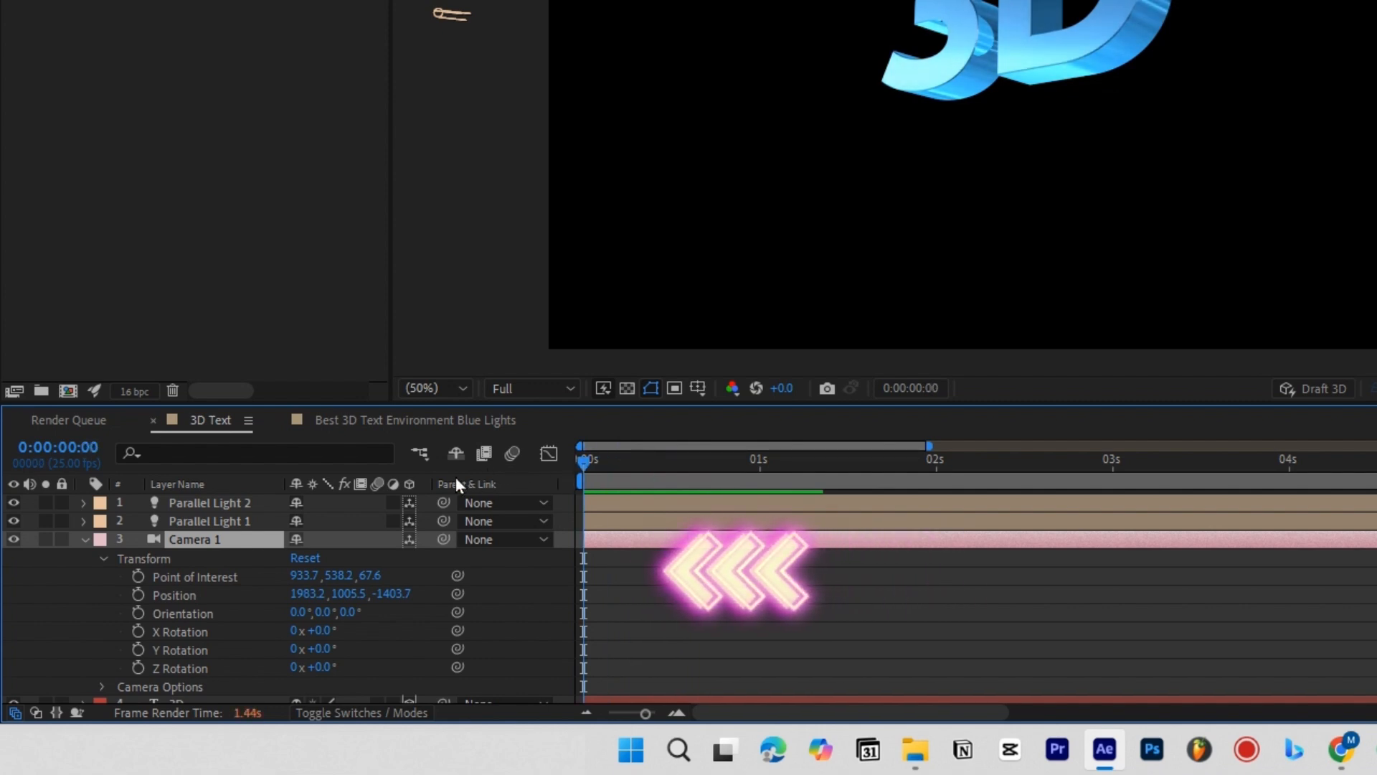
{"action": "left_click", "coordinate": [136, 576]}
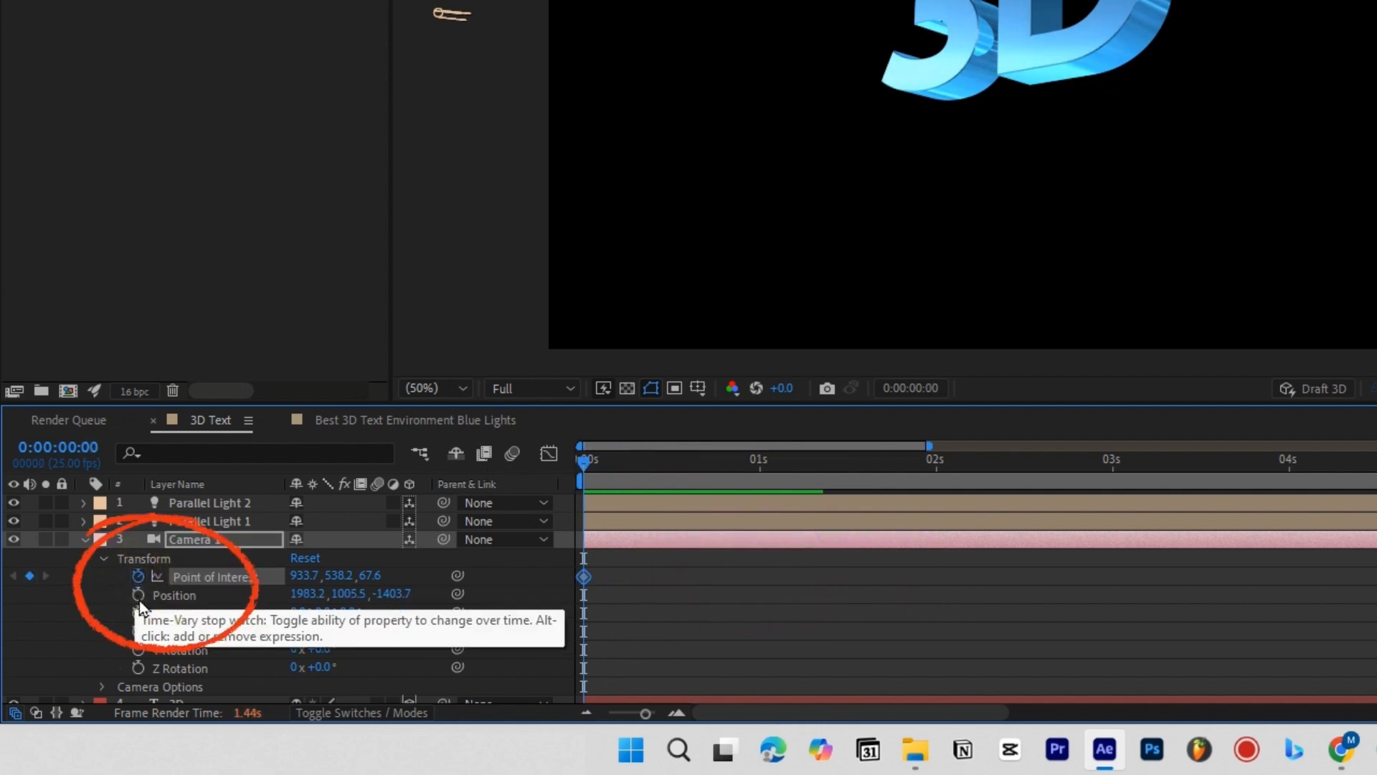
{"action": "left_click", "coordinate": [138, 596]}
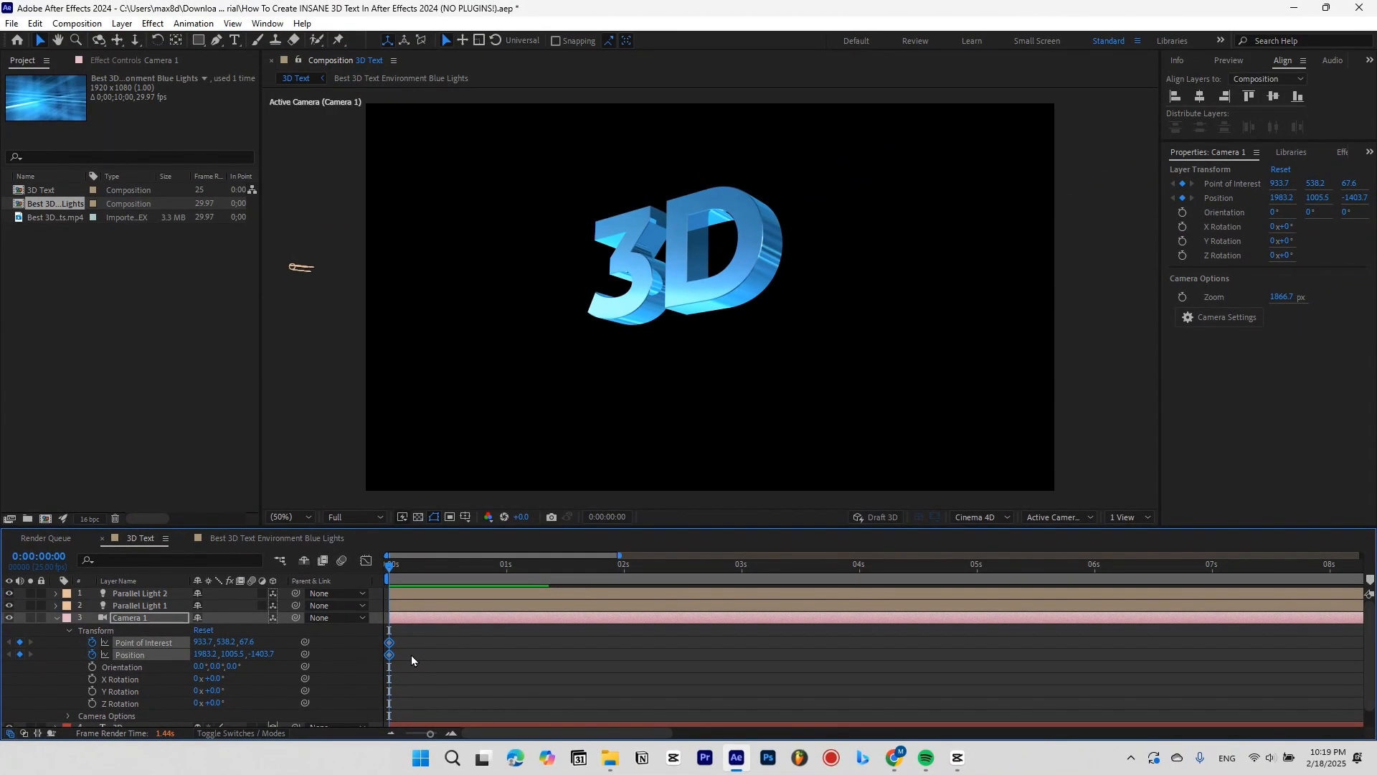
{"action": "left_click", "coordinate": [617, 597]}
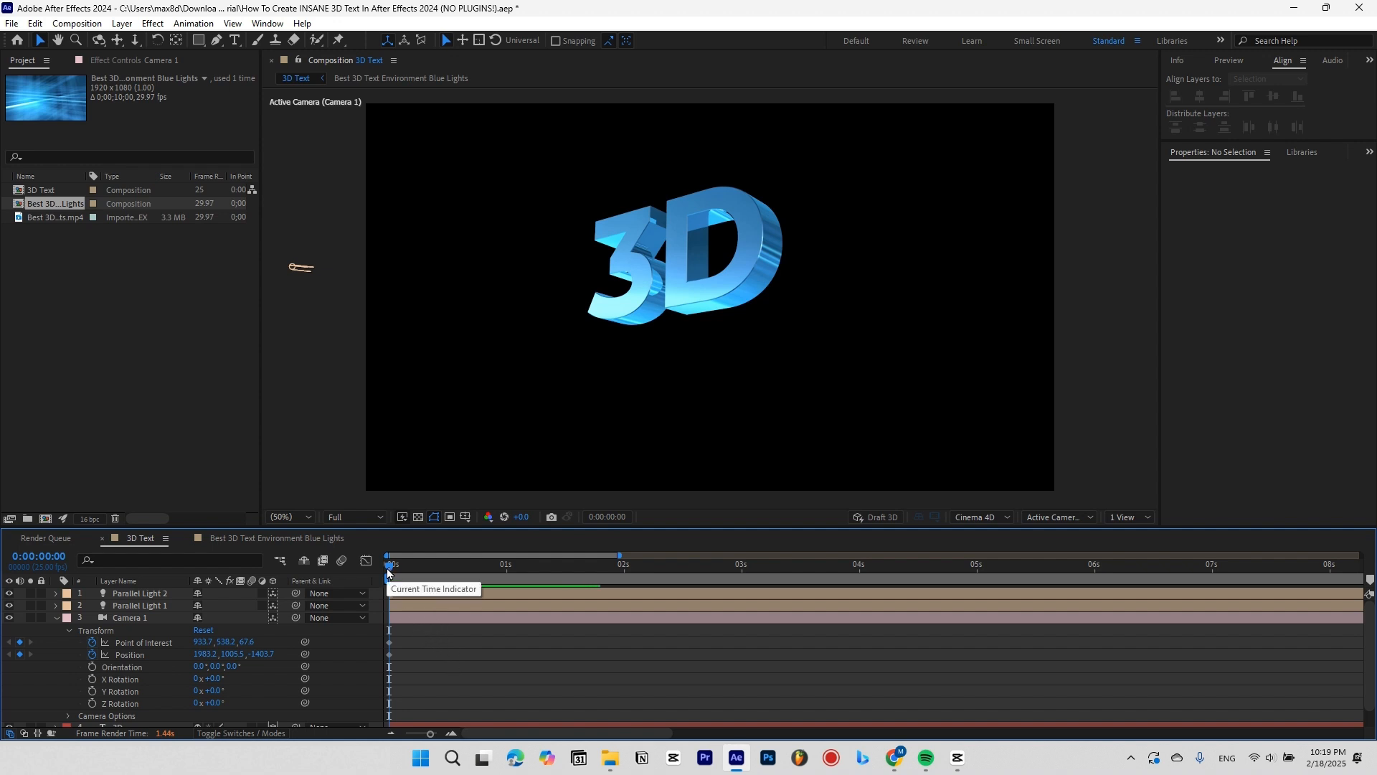
Orbit, pan and dolly Camera 1 at 0s into a tilted top-down view of the text.
{"action": "key", "text": "c"}
{"action": "left_click_drag", "start_coordinate": [751, 292], "coordinate": [787, 436]}
{"action": "left_click", "coordinate": [782, 367]}
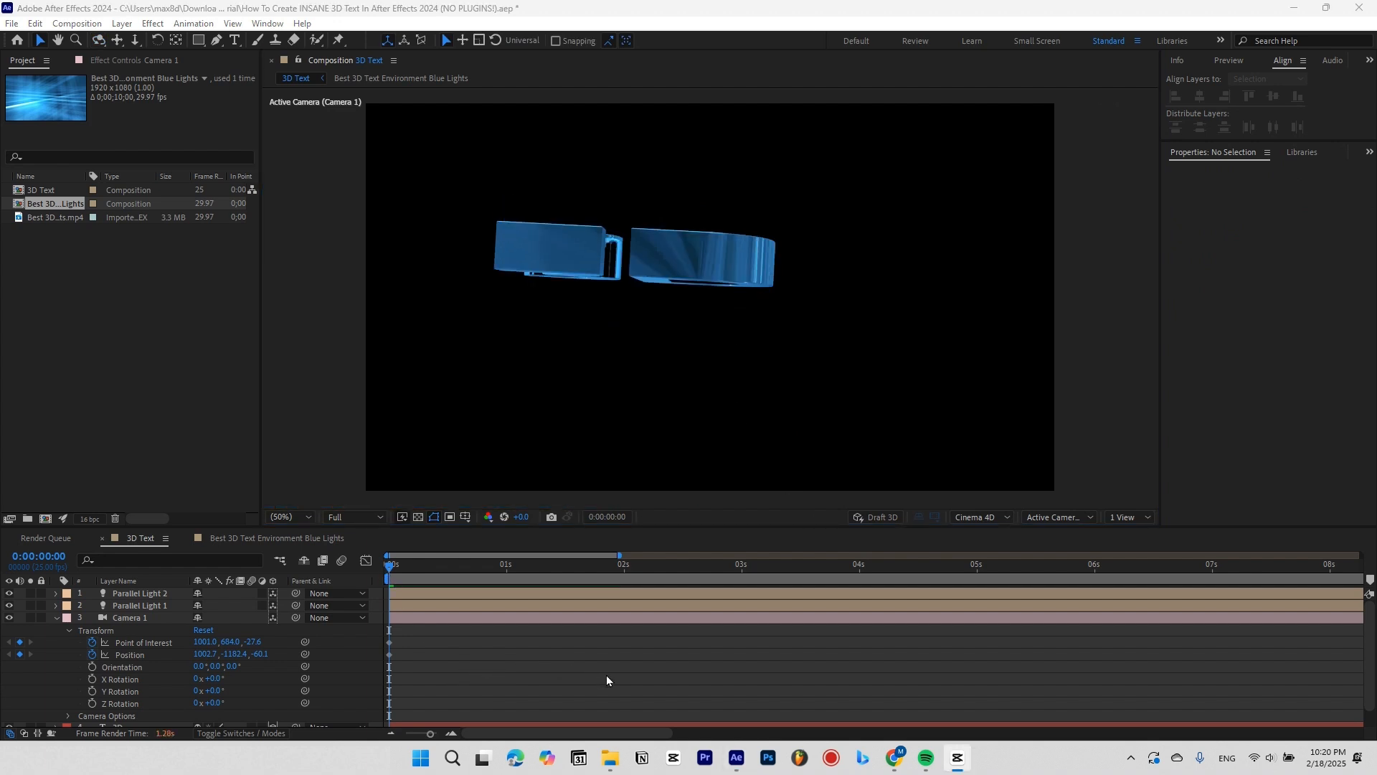
{"action": "mouse_move", "coordinate": [752, 300]}
{"action": "left_mouse_down"}
{"action": "mouse_move", "coordinate": [765, 314]}
{"action": "mouse_move", "coordinate": [711, 292]}
{"action": "mouse_move", "coordinate": [732, 318]}
{"action": "left_mouse_up"}
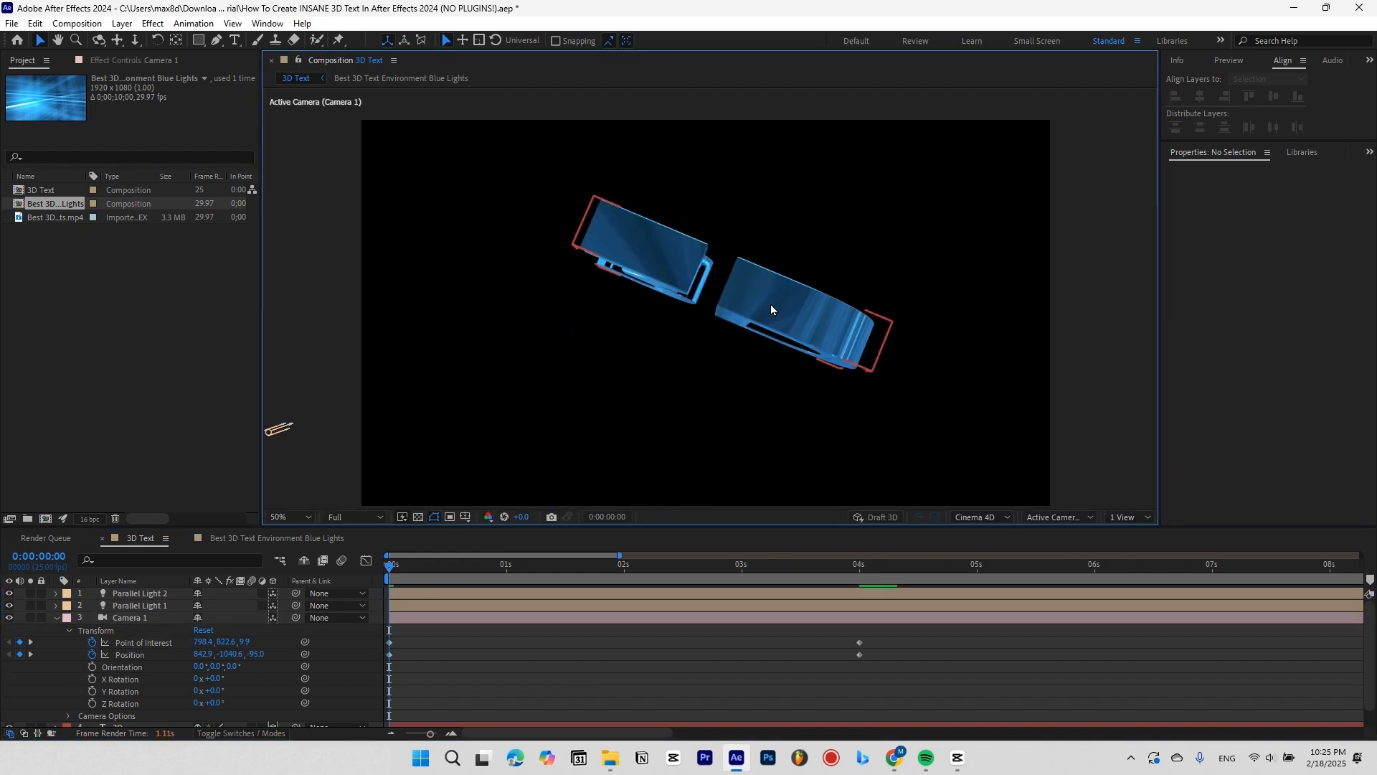
{"action": "left_click_drag", "start_coordinate": [774, 304], "coordinate": [760, 344]}
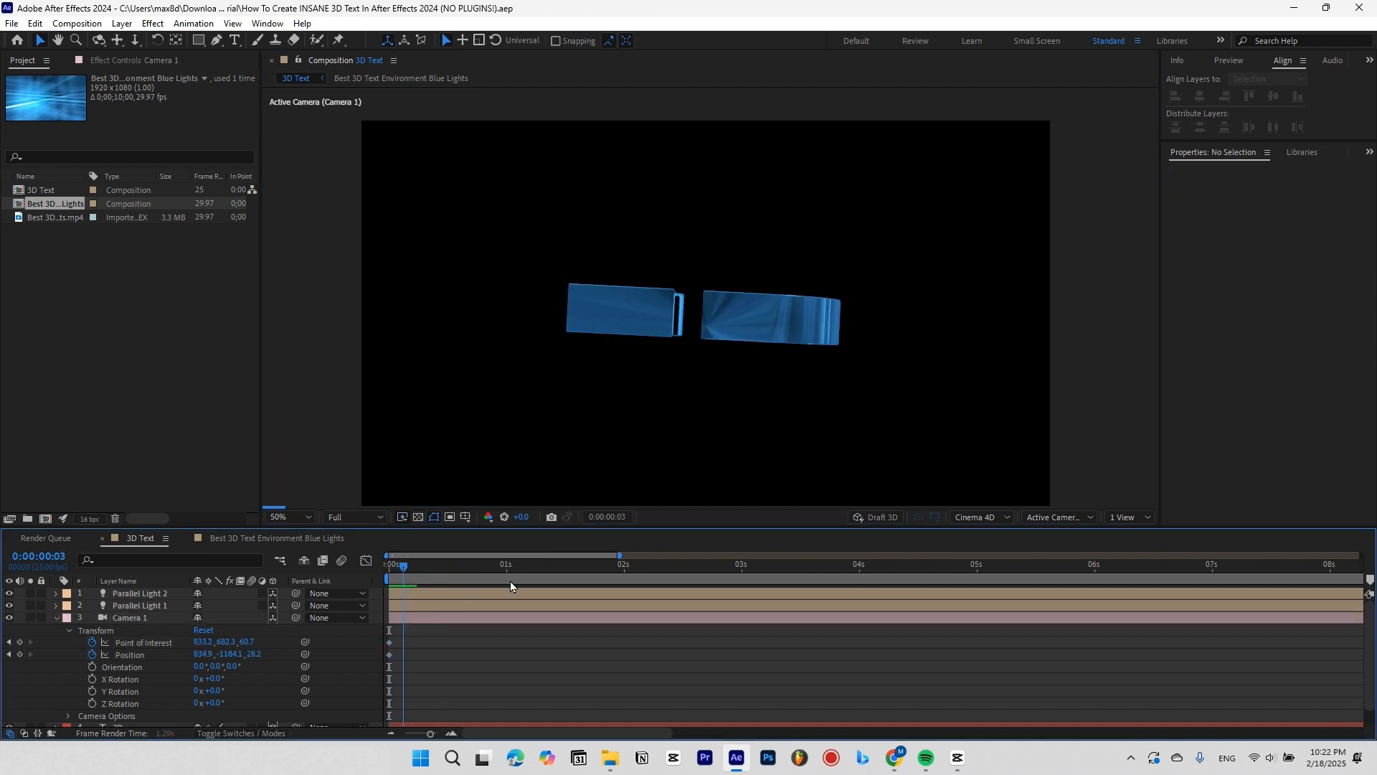
At 4s, reframe the camera head-on to the 3D letters and select all camera keyframes.
{"action": "left_click_drag", "start_coordinate": [510, 586], "coordinate": [859, 581]}
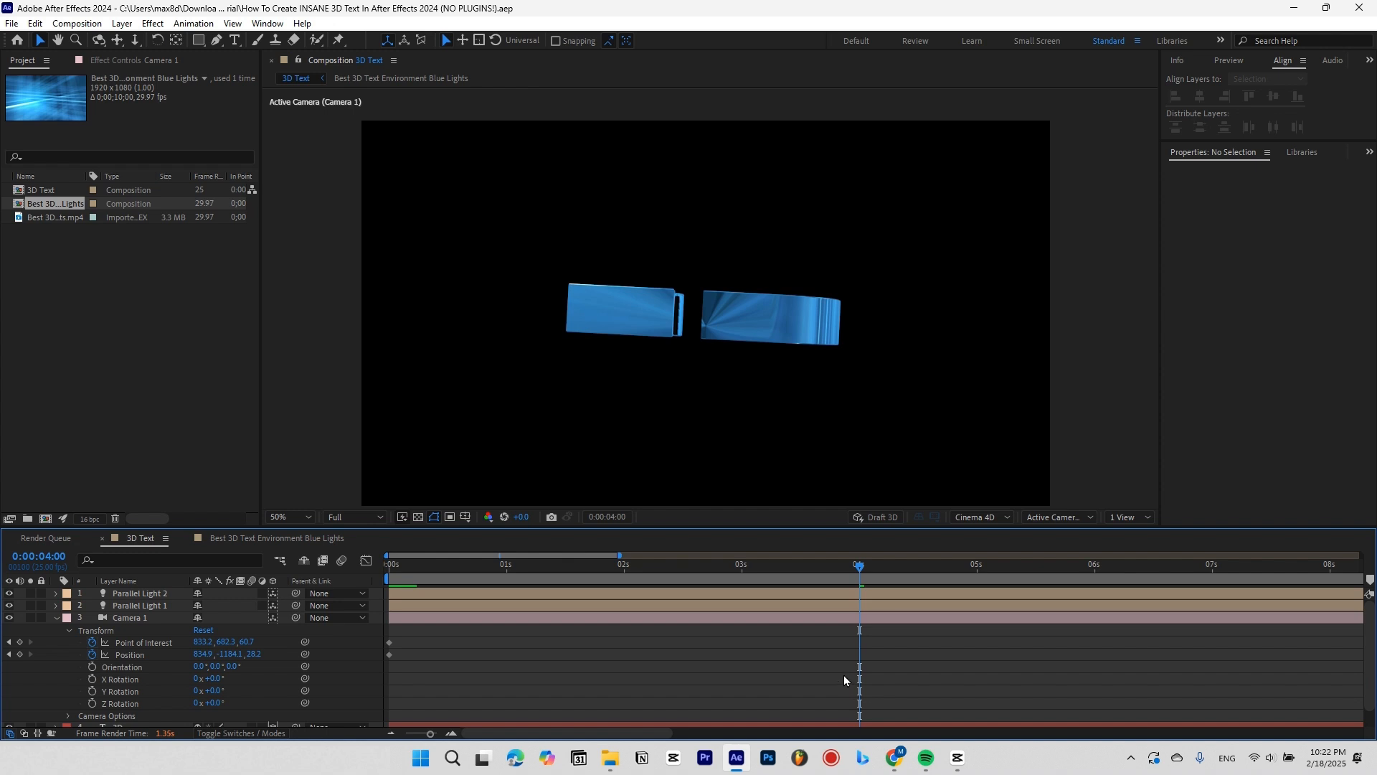
{"action": "left_click_drag", "start_coordinate": [764, 330], "coordinate": [735, 320]}
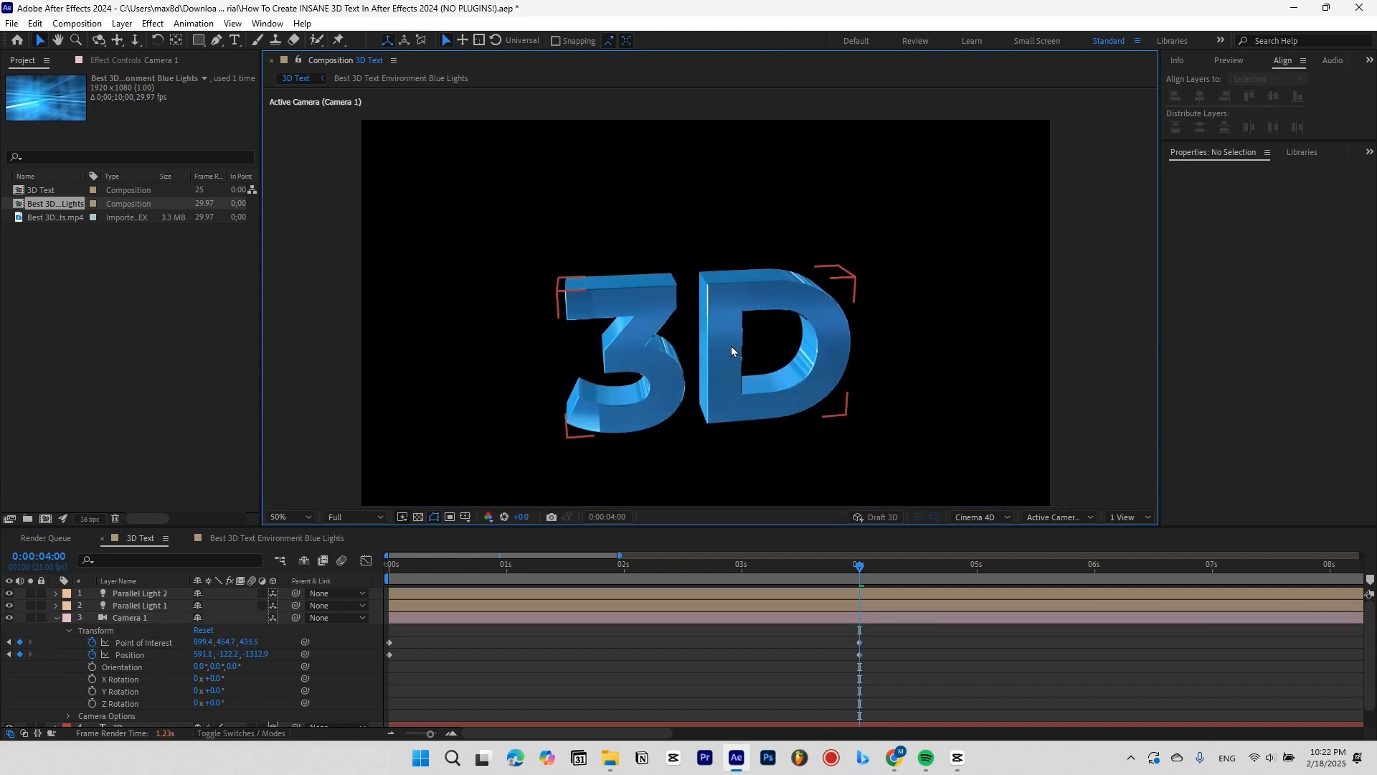
{"action": "mouse_move", "coordinate": [732, 347]}
{"action": "left_mouse_down"}
{"action": "mouse_move", "coordinate": [729, 298]}
{"action": "mouse_move", "coordinate": [720, 362]}
{"action": "left_mouse_up"}
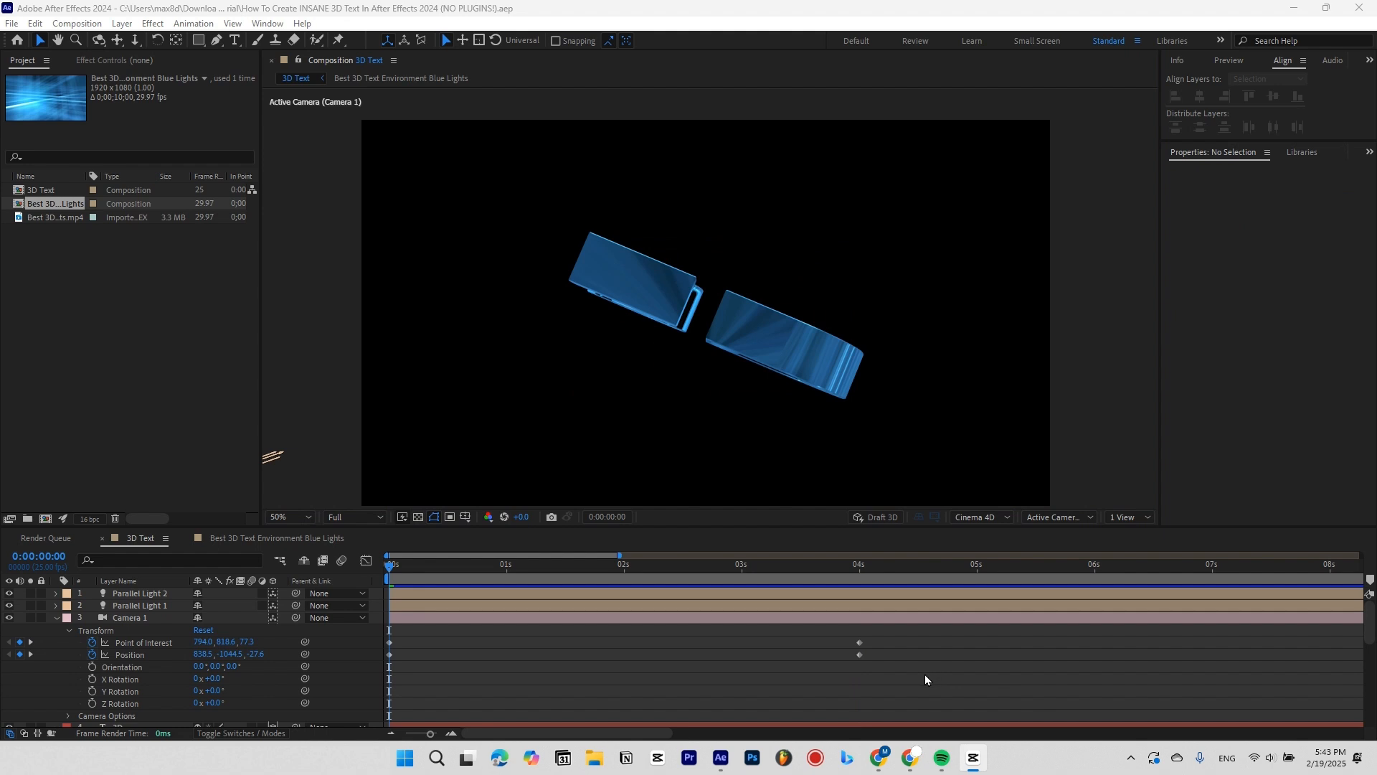
{"action": "left_click_drag", "start_coordinate": [936, 667], "coordinate": [273, 615]}
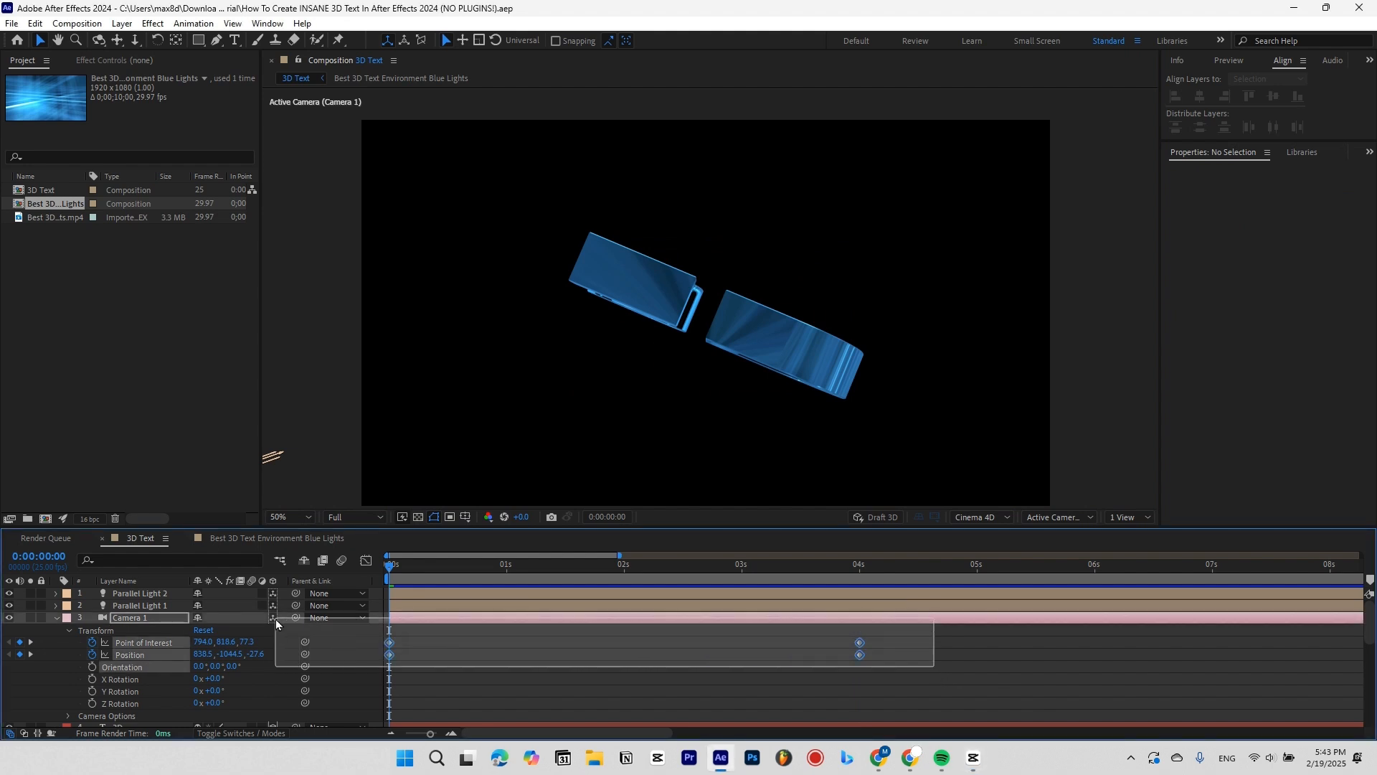
Apply Easy Ease to the selected camera keyframes in the Graph Editor and preview the move.
{"action": "left_click", "coordinate": [367, 561]}
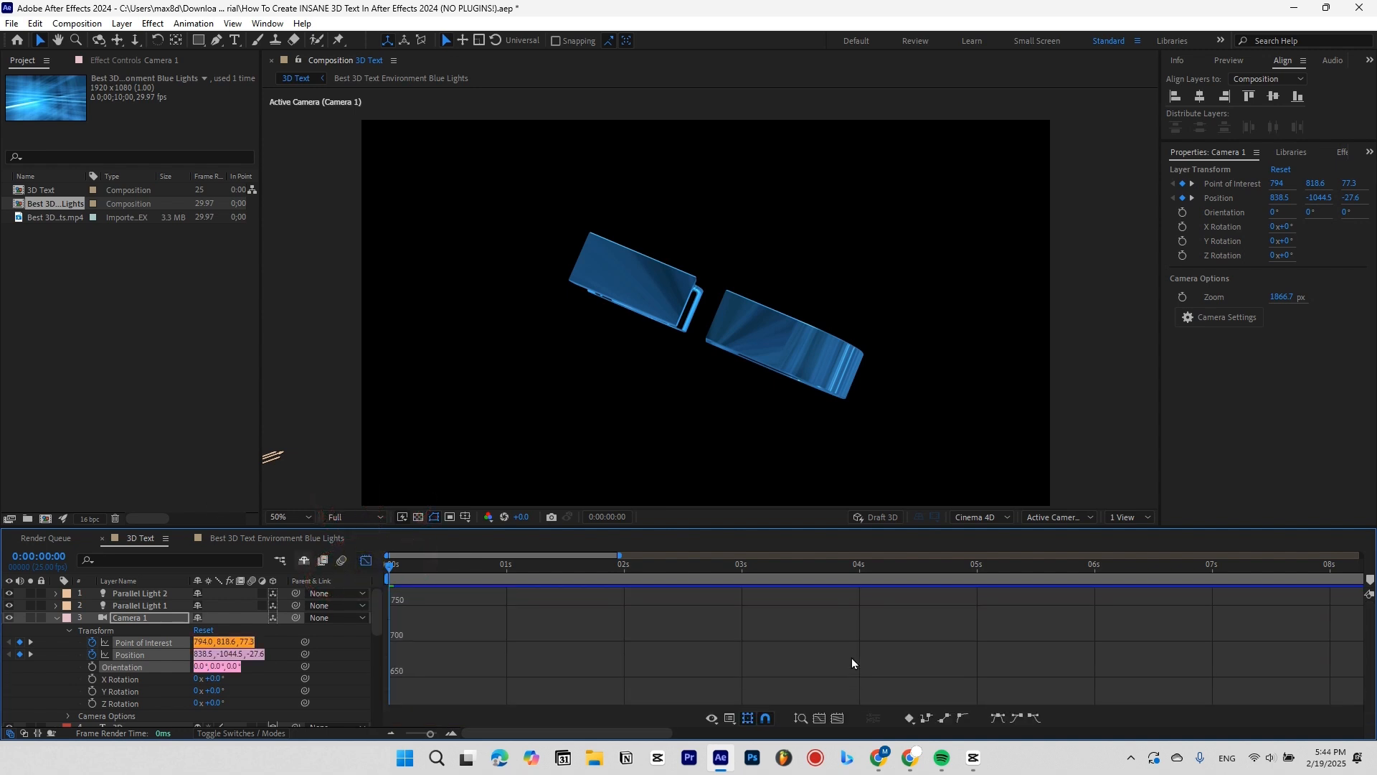
{"action": "left_click", "coordinate": [997, 719]}
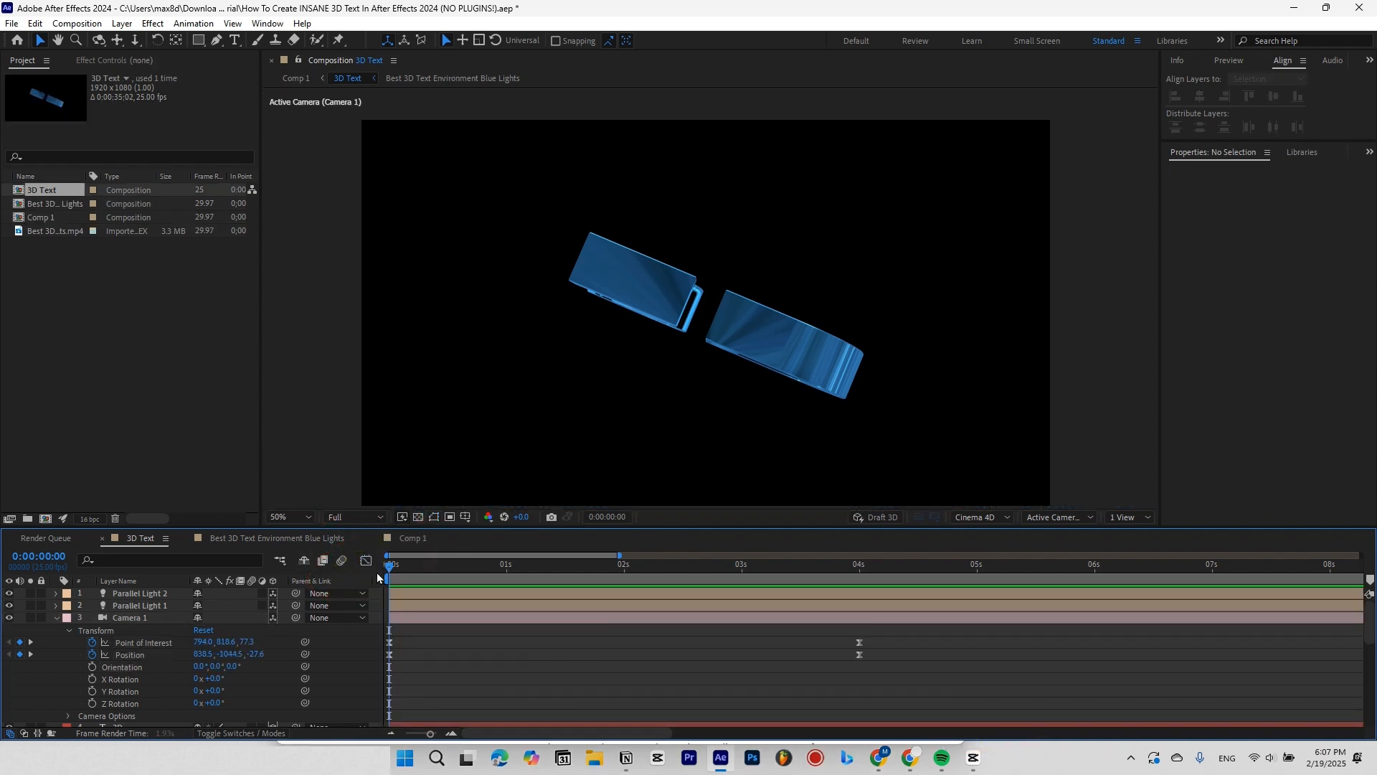
{"action": "key", "text": "space"}
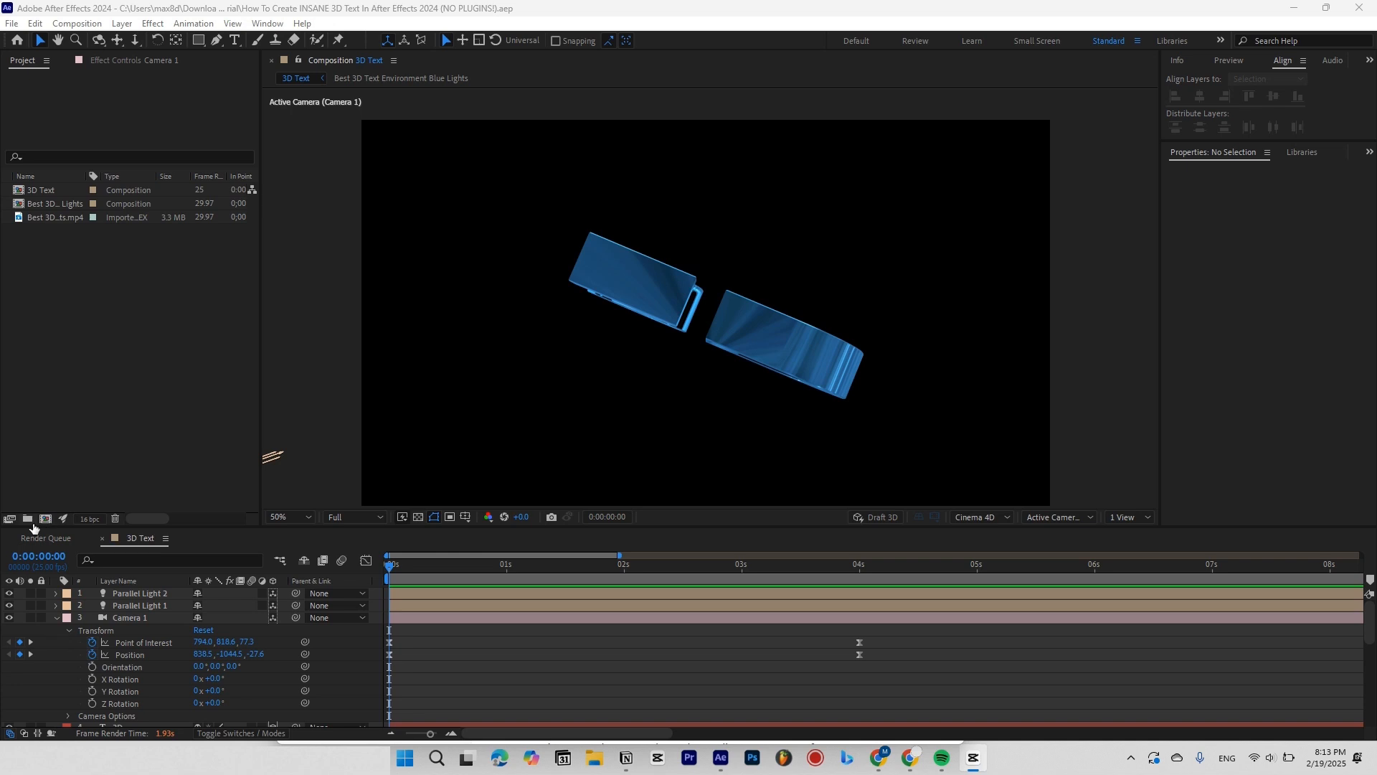
Create a new Comp 1 and nest the 3D Text composition in it as its only layer.
{"action": "left_click", "coordinate": [42, 523]}
{"action": "key", "text": "Return"}
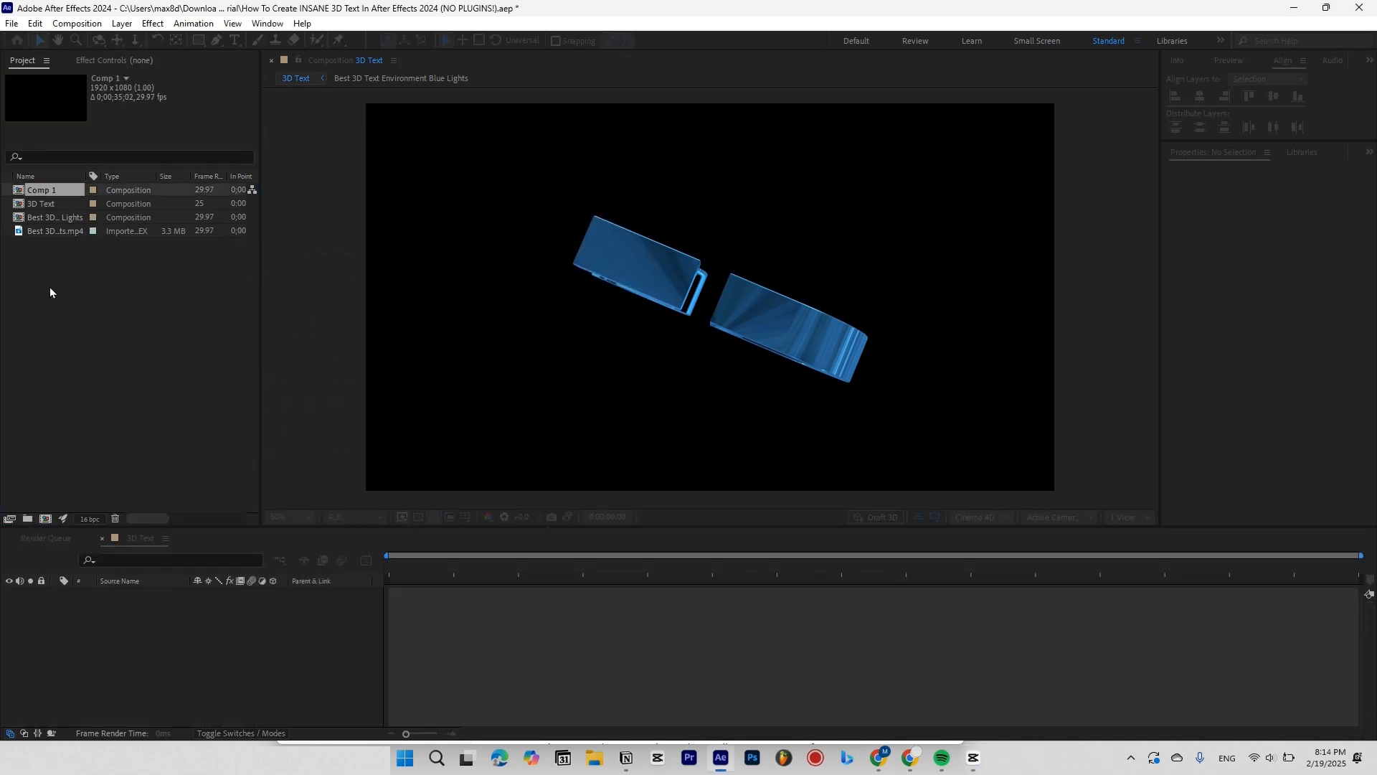
{"action": "left_click_drag", "start_coordinate": [45, 192], "coordinate": [419, 597]}
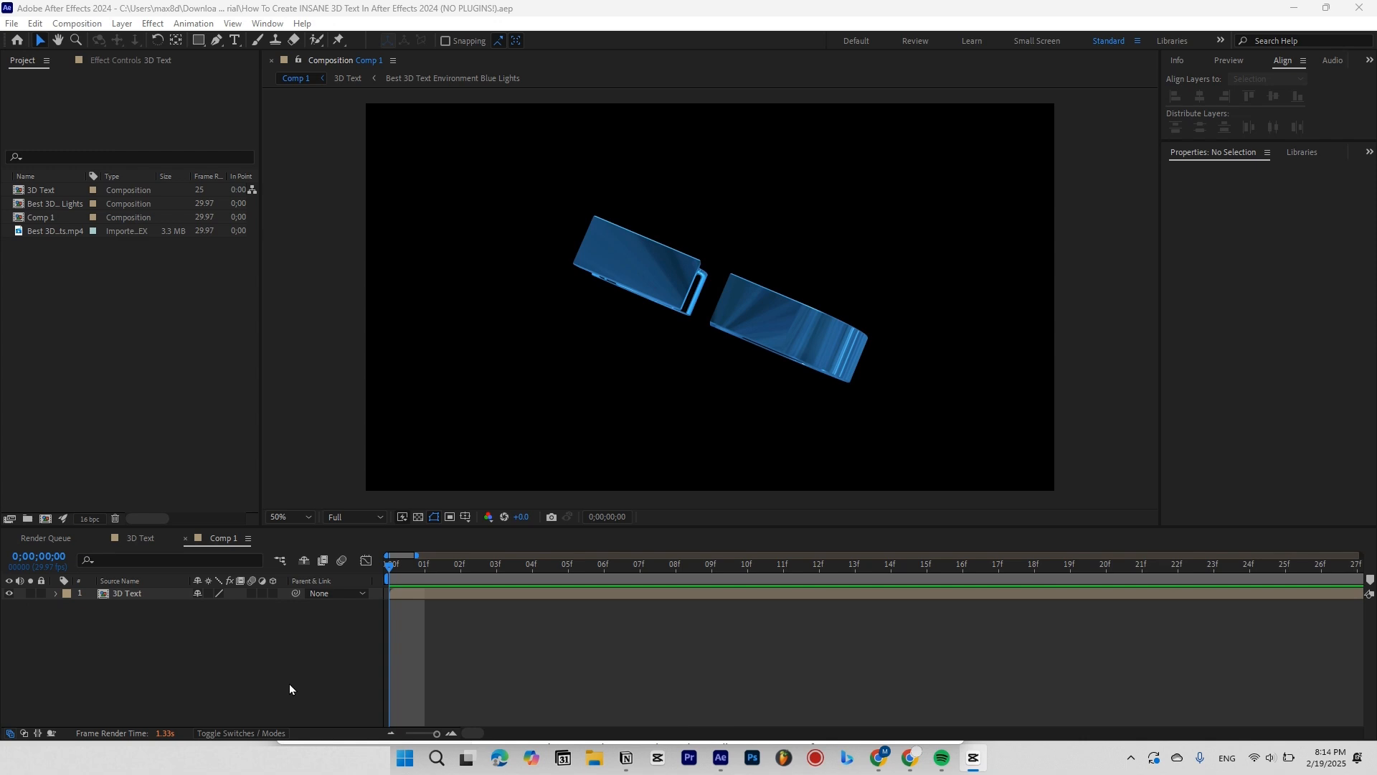
{"action": "left_click", "coordinate": [459, 595]}
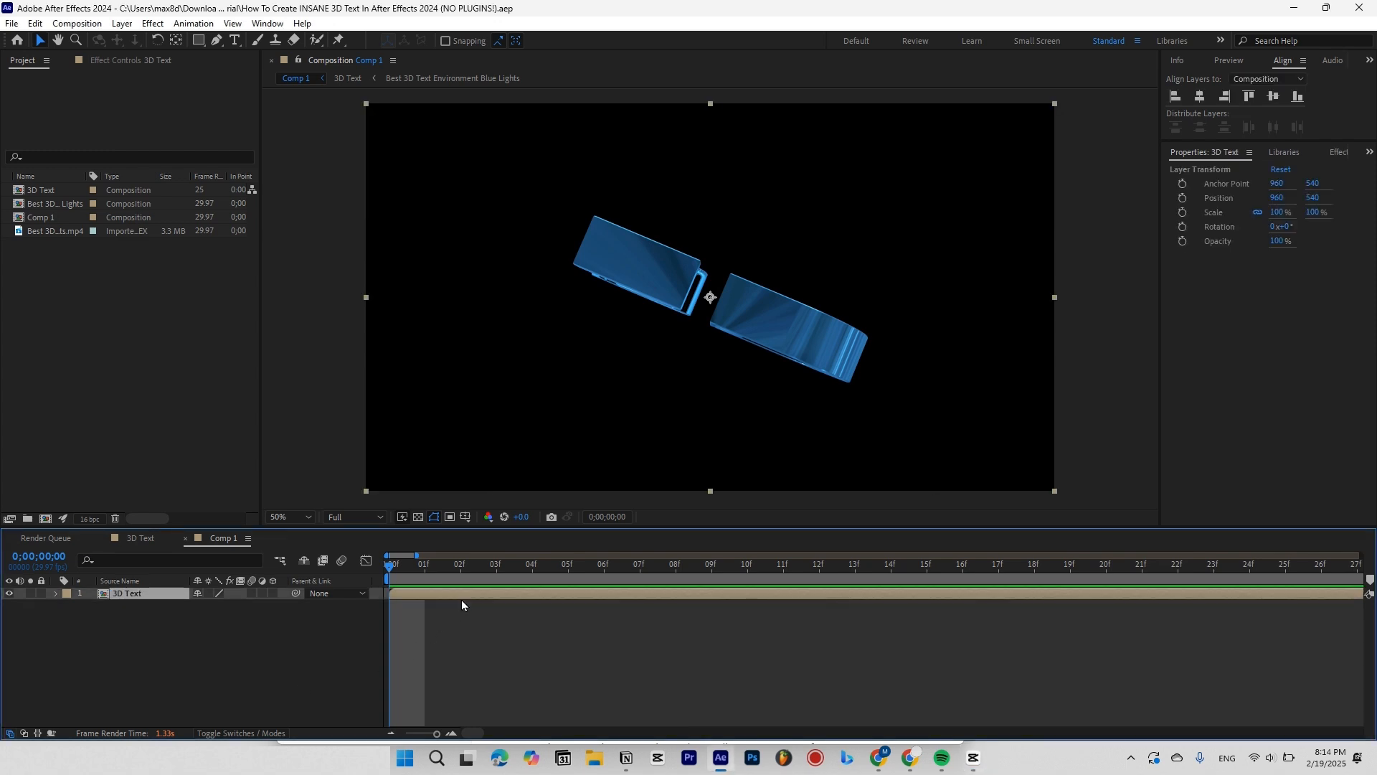
{"action": "left_click", "coordinate": [1336, 153]}
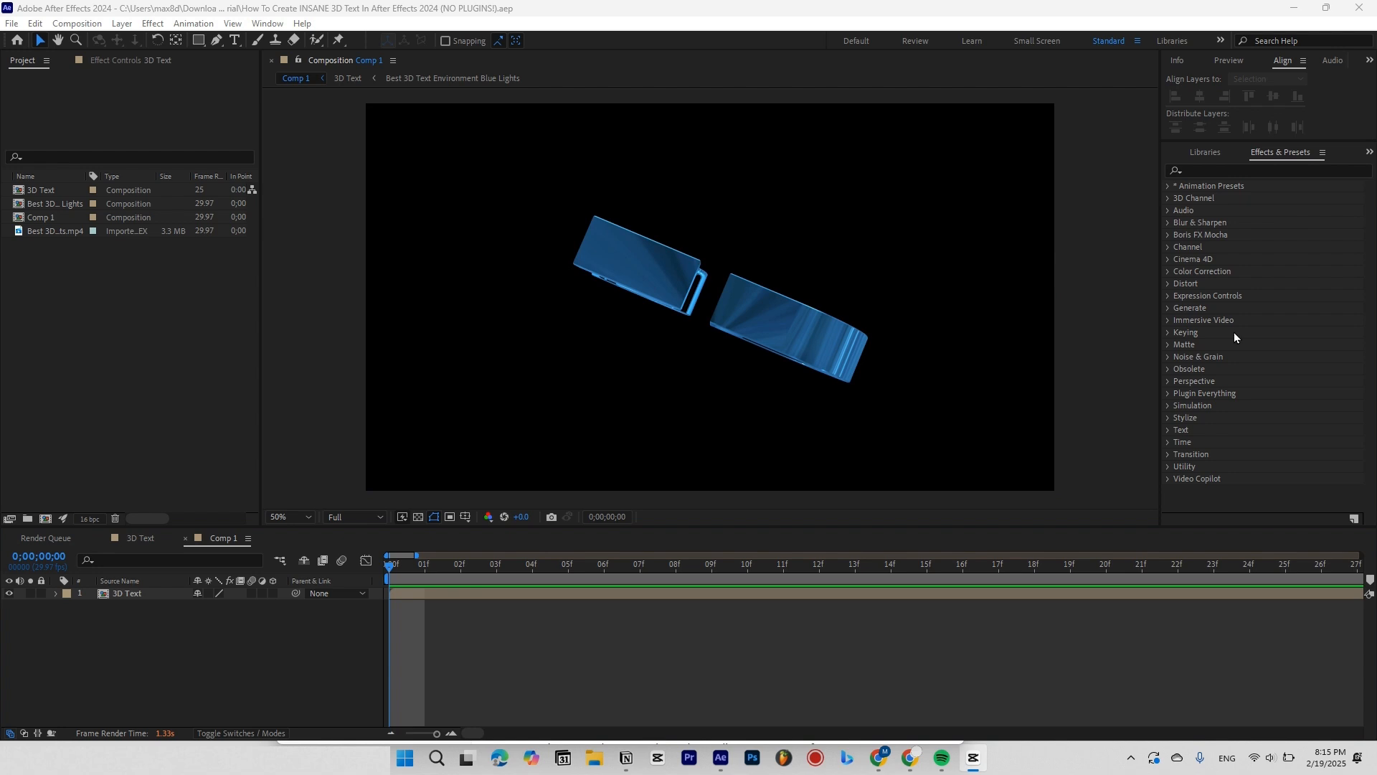
Apply the Wiggle - position preset to 3D Text with 2 wiggles/sec and 50 pixels.
{"action": "left_click", "coordinate": [1229, 170]}
{"action": "type", "text": "wiggle"}
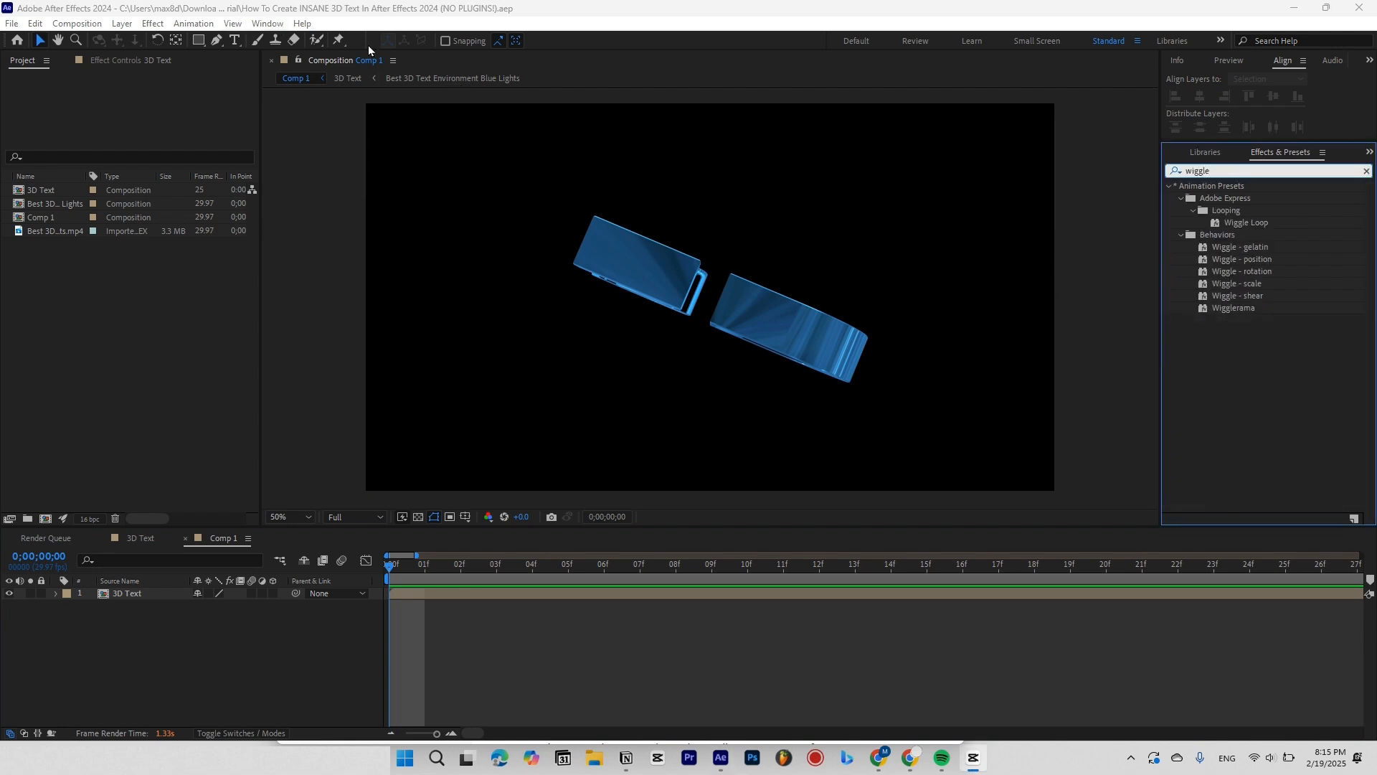
{"action": "left_click", "coordinate": [280, 23]}
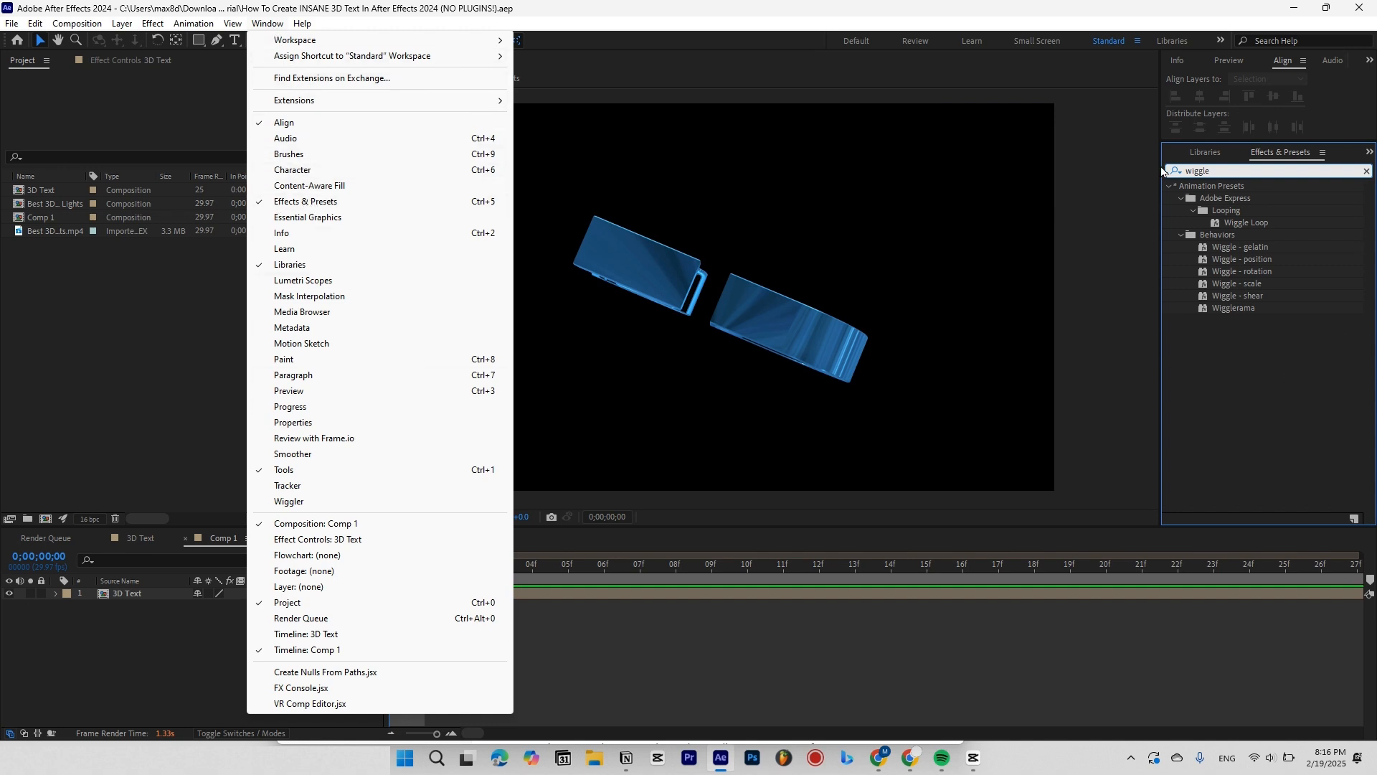
{"action": "left_click", "coordinate": [839, 657]}
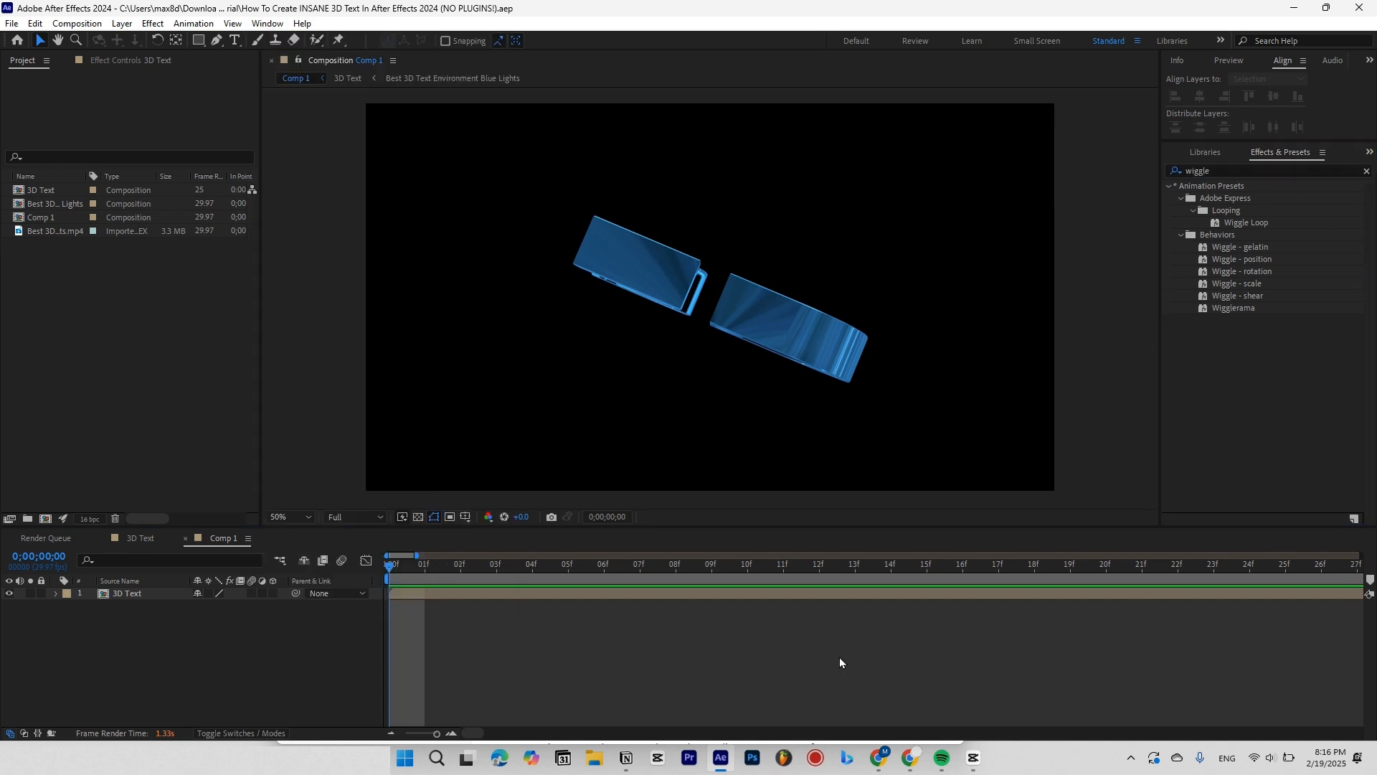
{"action": "double_click", "coordinate": [1248, 262]}
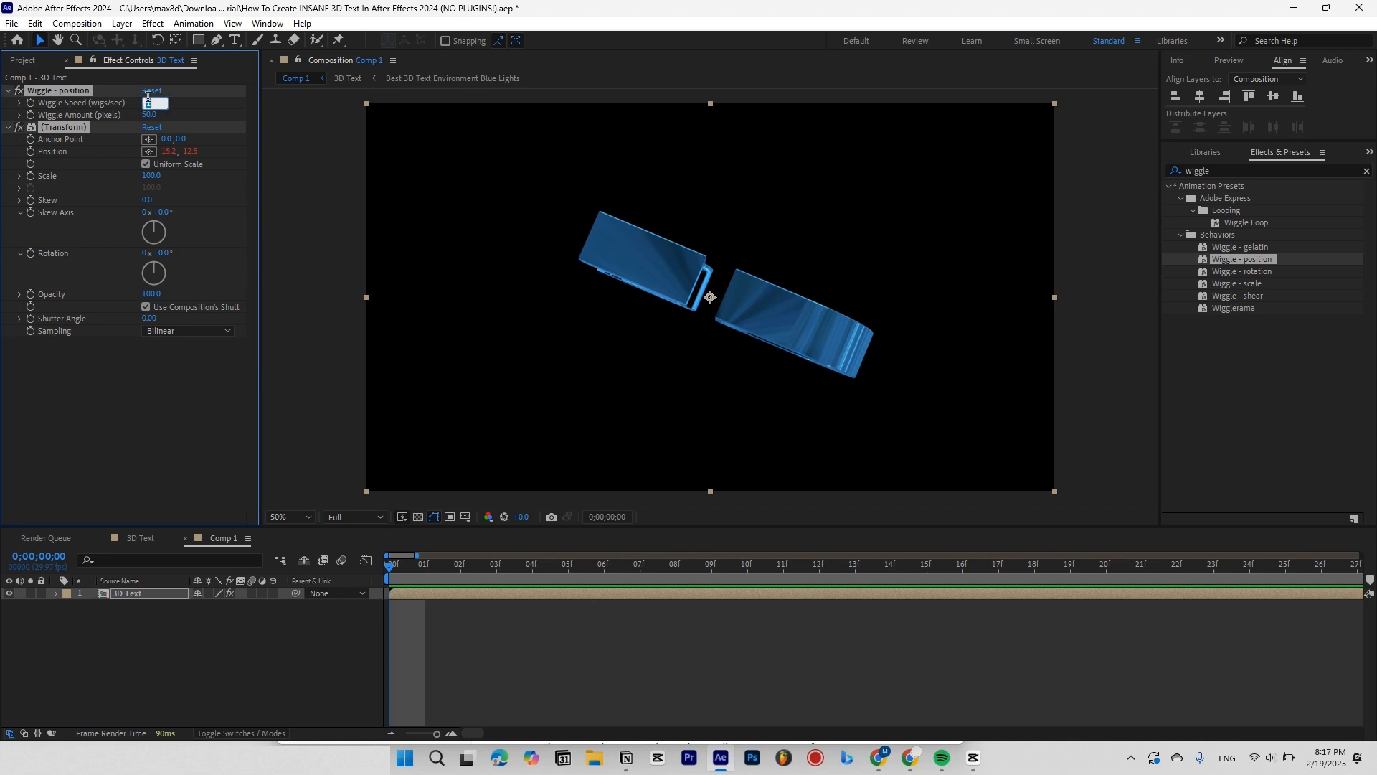
{"action": "key", "text": "Return"}
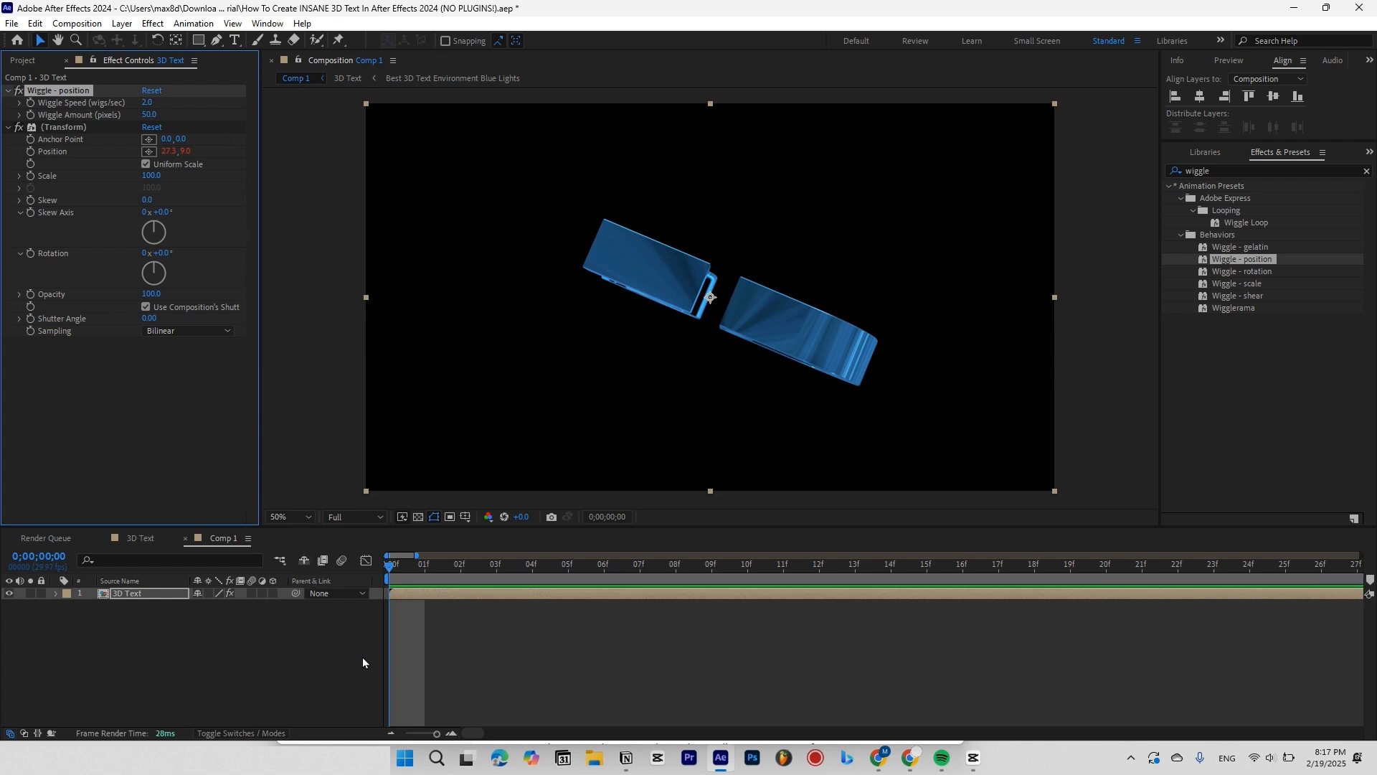
Add Deep Glow to the 3D Text layer and move it to the top of the effect stack.
{"action": "left_click", "coordinate": [1366, 171]}
{"action": "left_click", "coordinate": [1322, 171]}
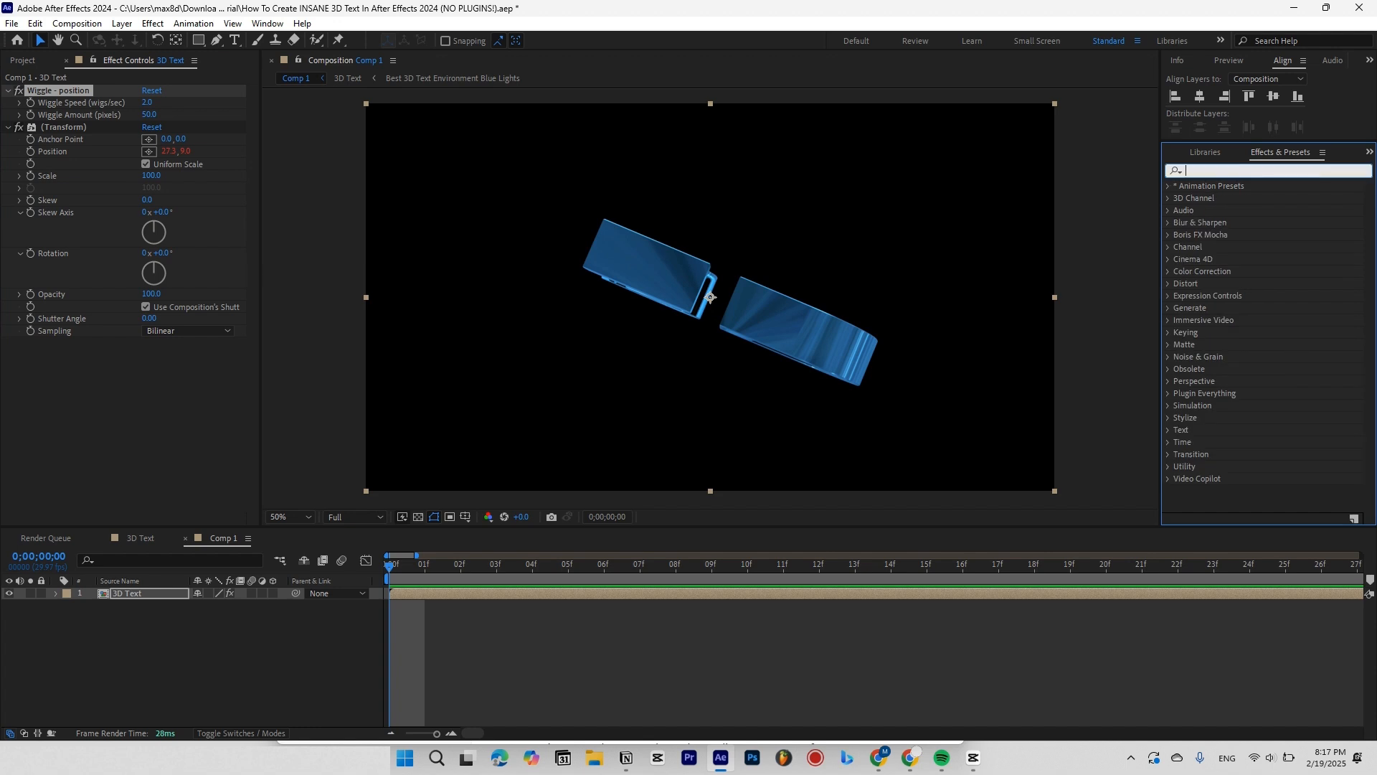
{"action": "type", "text": "deep glow"}
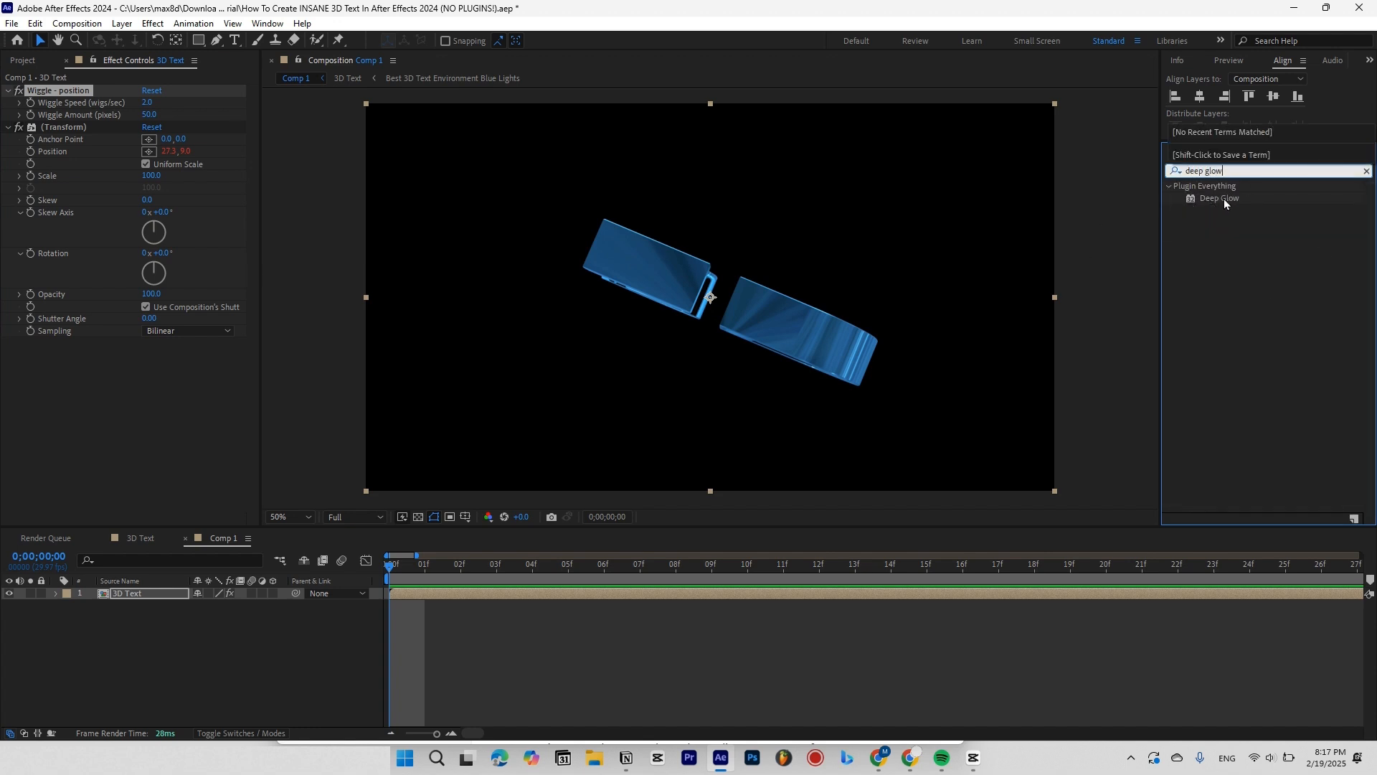
{"action": "double_click", "coordinate": [1220, 200]}
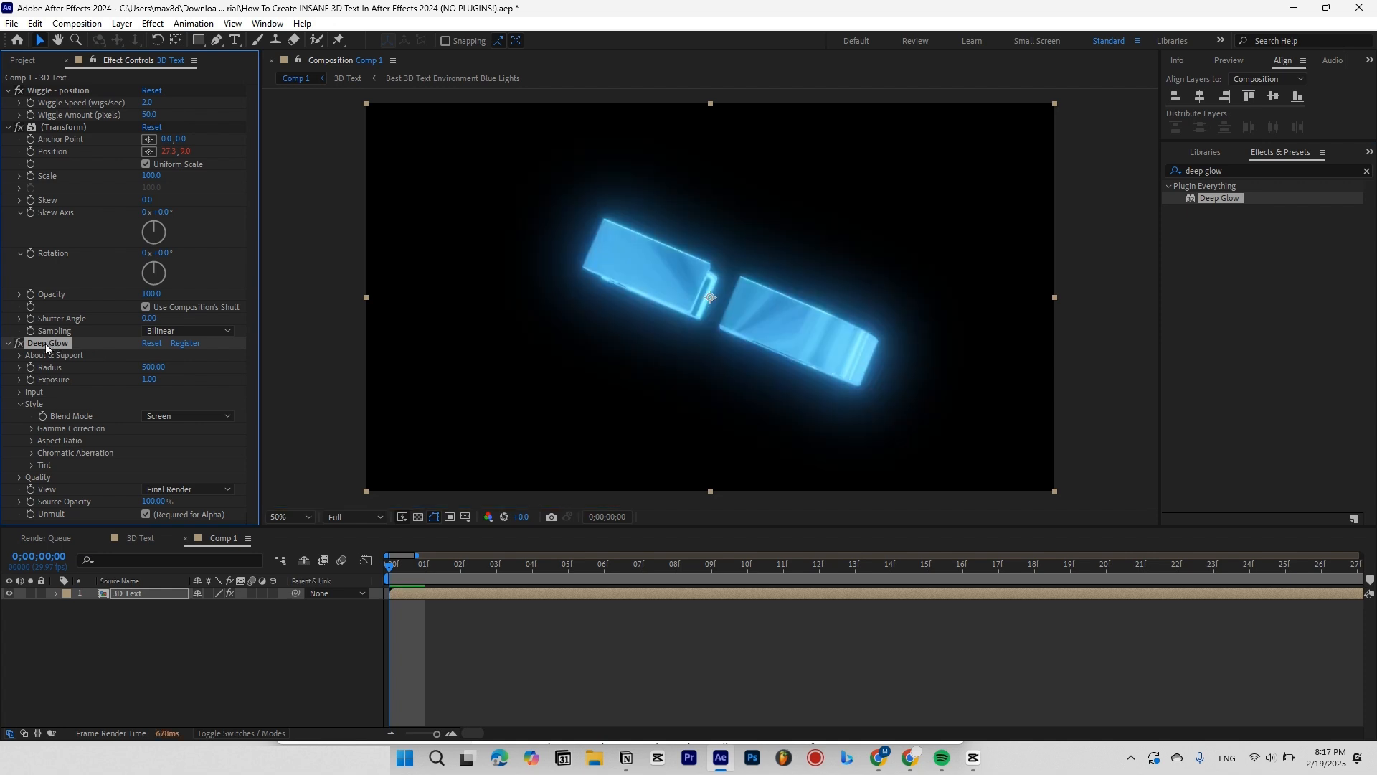
{"action": "left_click_drag", "start_coordinate": [51, 80], "coordinate": [57, 95]}
{"action": "left_click", "coordinate": [1325, 171]}
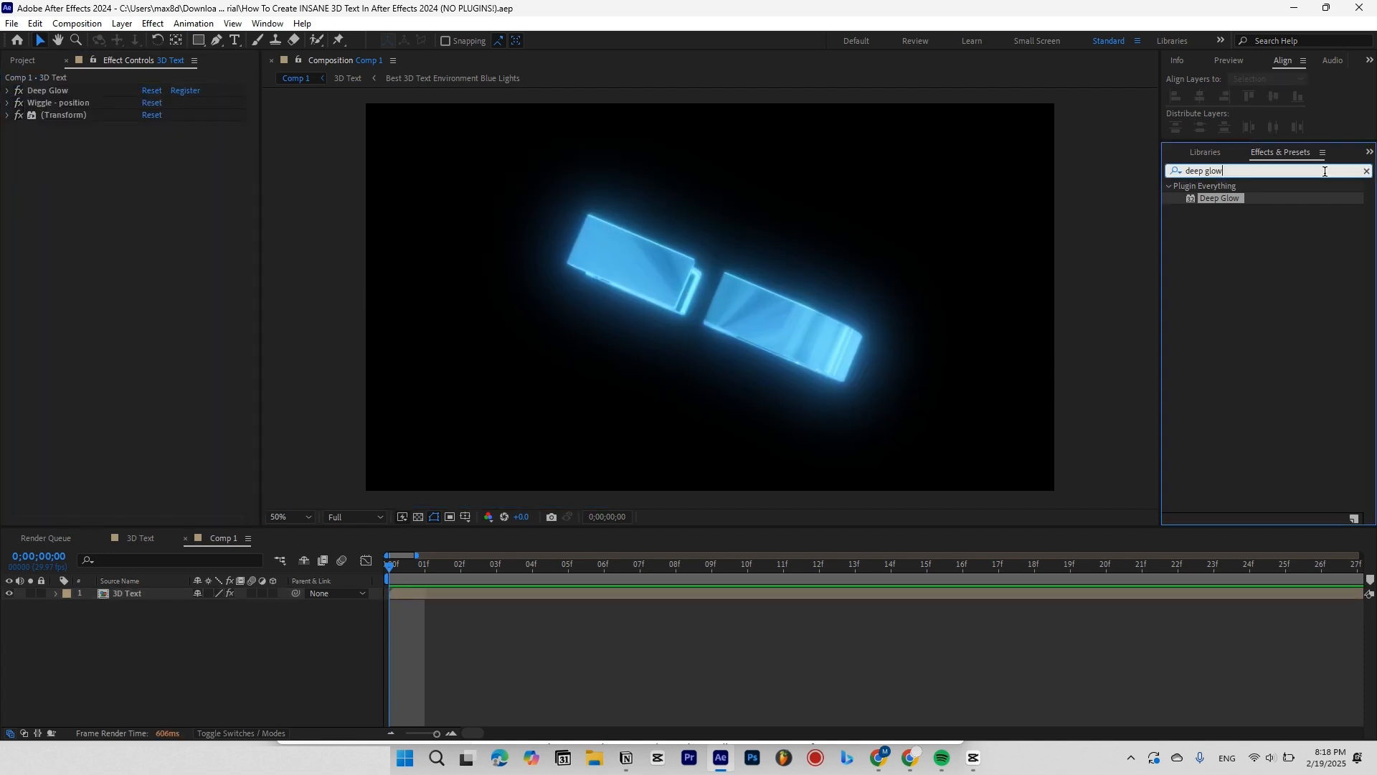
{"action": "type", "text": "levels"}
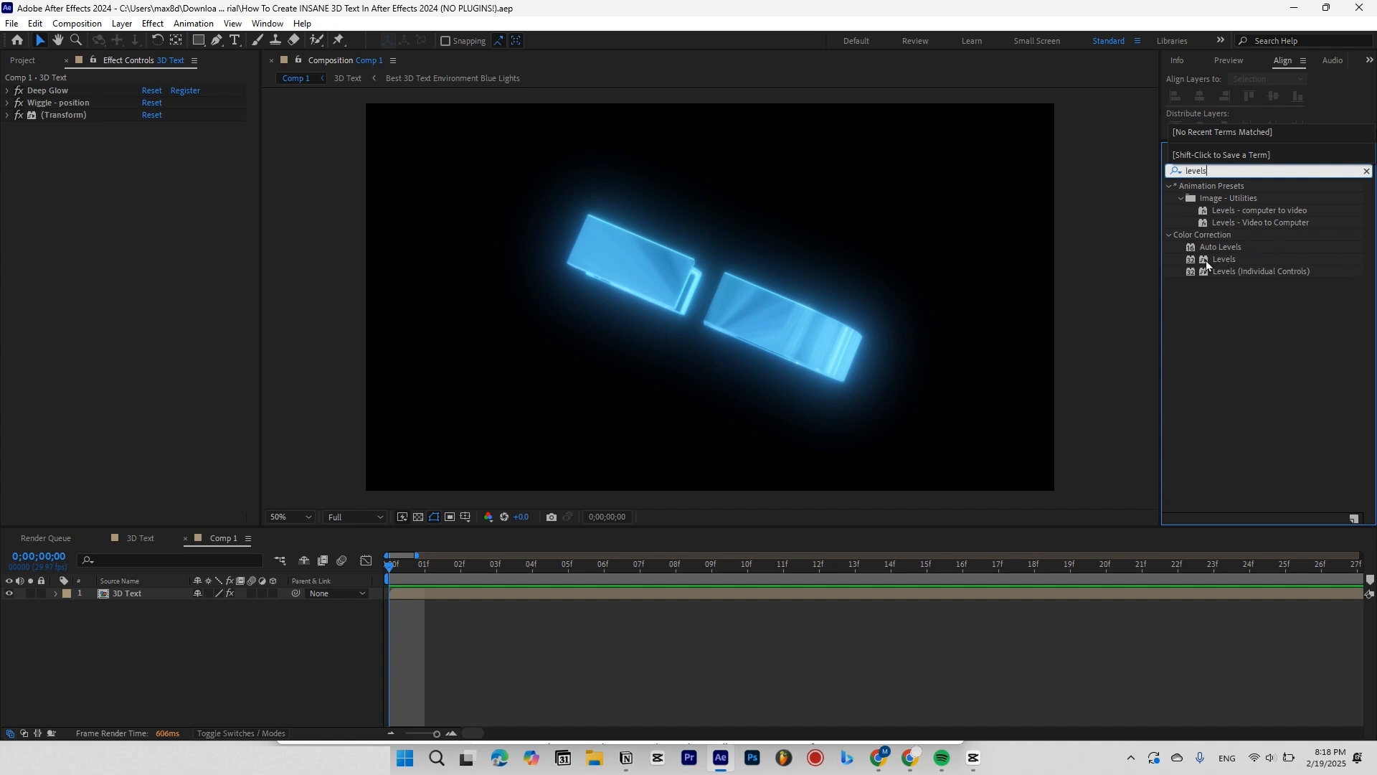
Apply Levels to the 3D Text layer and set its gamma to 0.39.
{"action": "left_click_drag", "start_coordinate": [1213, 265], "coordinate": [1050, 445]}
{"action": "left_click", "coordinate": [969, 764]}
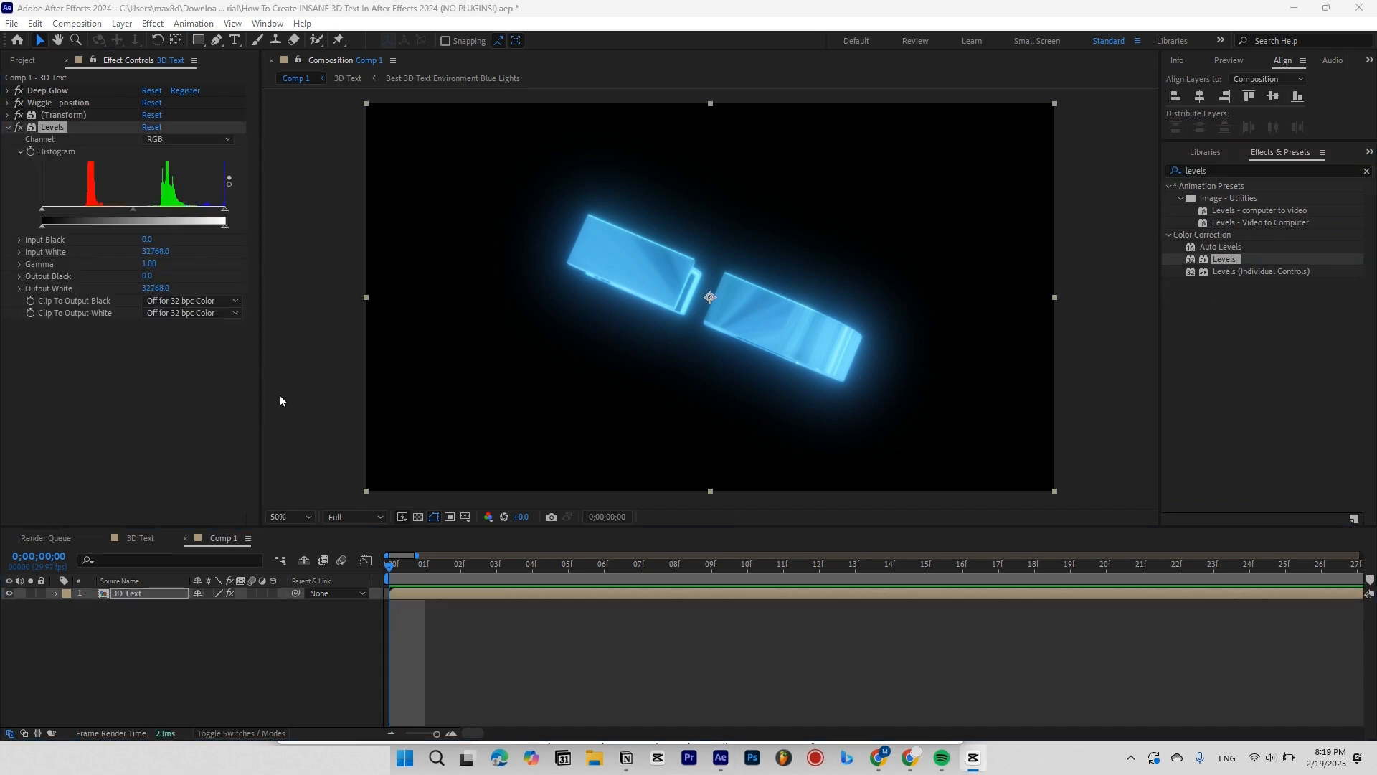
{"action": "left_click", "coordinate": [149, 264]}
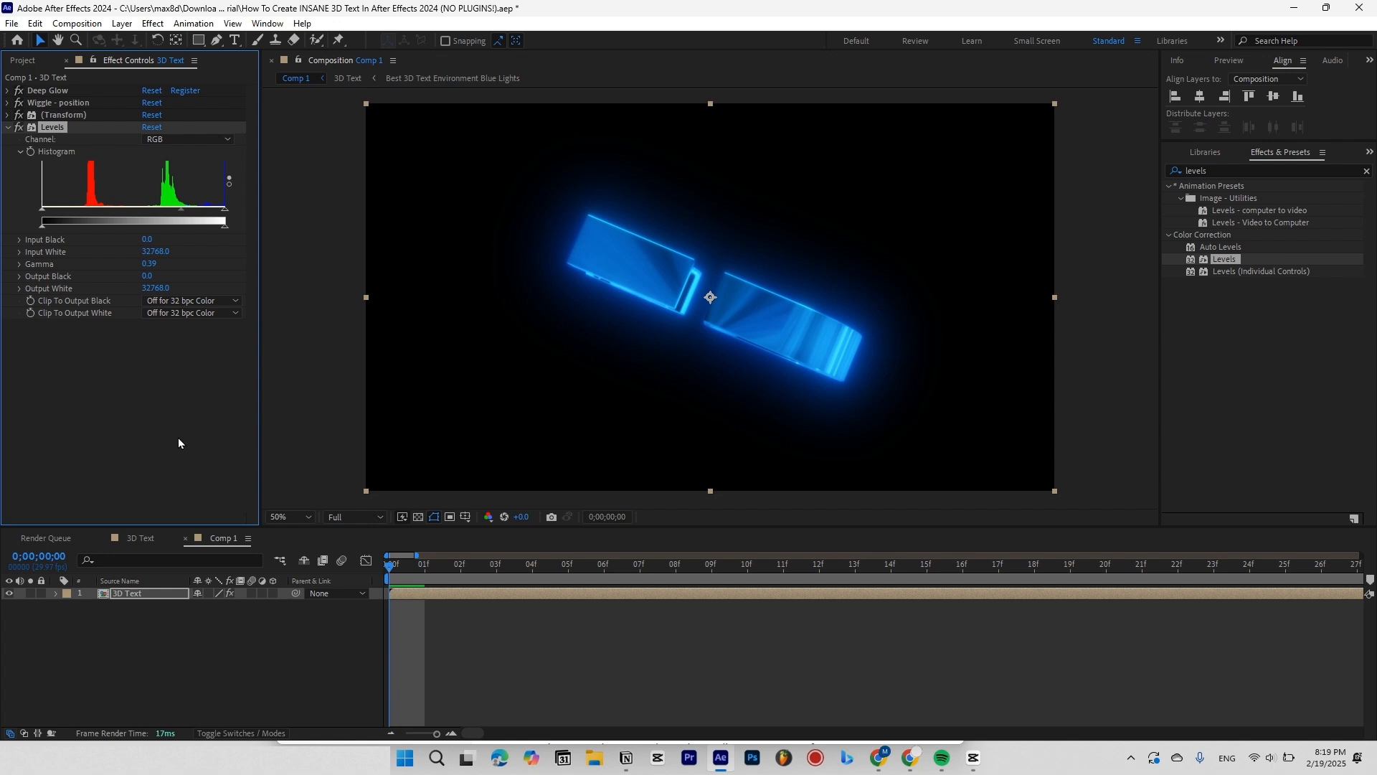
{"action": "left_click", "coordinate": [18, 265]}
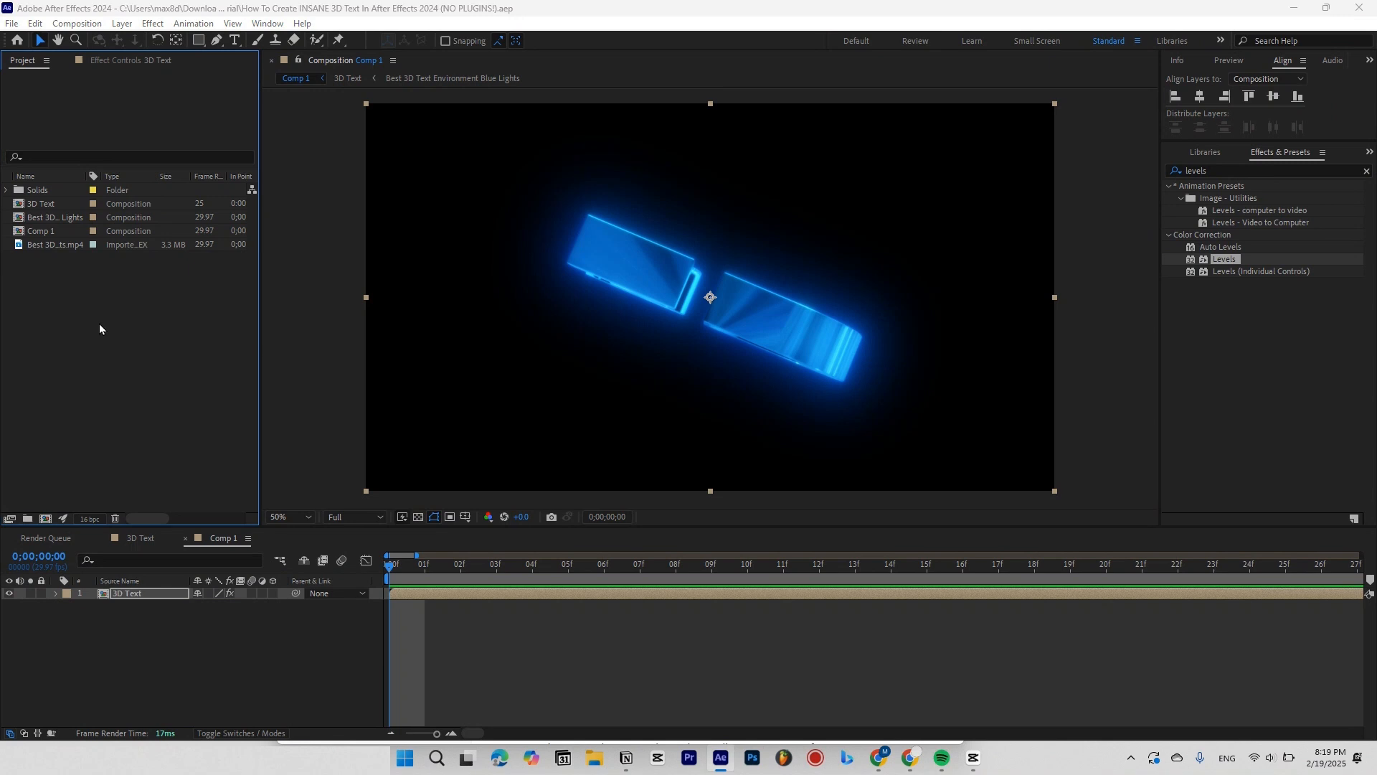
Import the 4K Fog Overlay Free Download 2 clip and the Free Fire ember clip.
{"action": "double_click", "coordinate": [166, 319]}
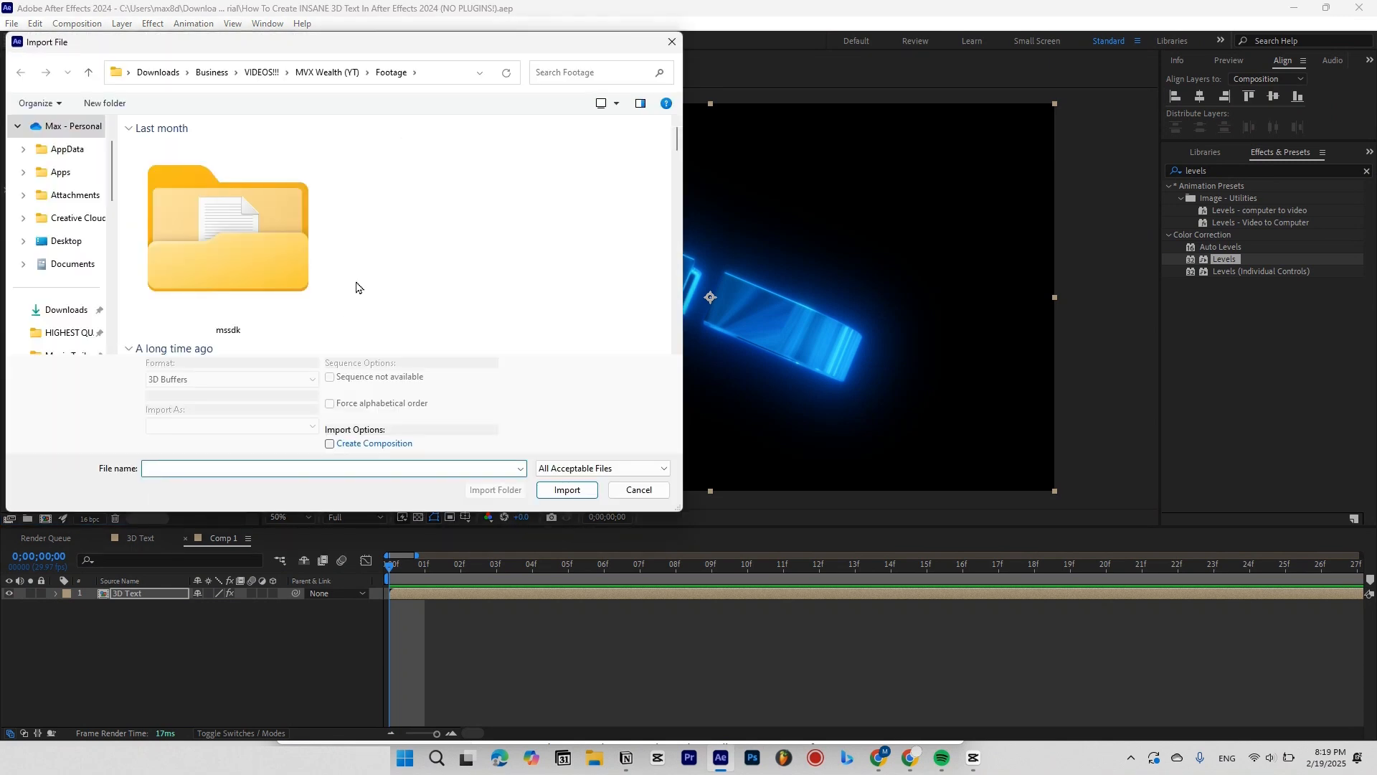
{"action": "scroll", "coordinate": [612, 264], "scroll_direction": "down", "scroll_amount": 5}
{"action": "left_click", "coordinate": [476, 273]}
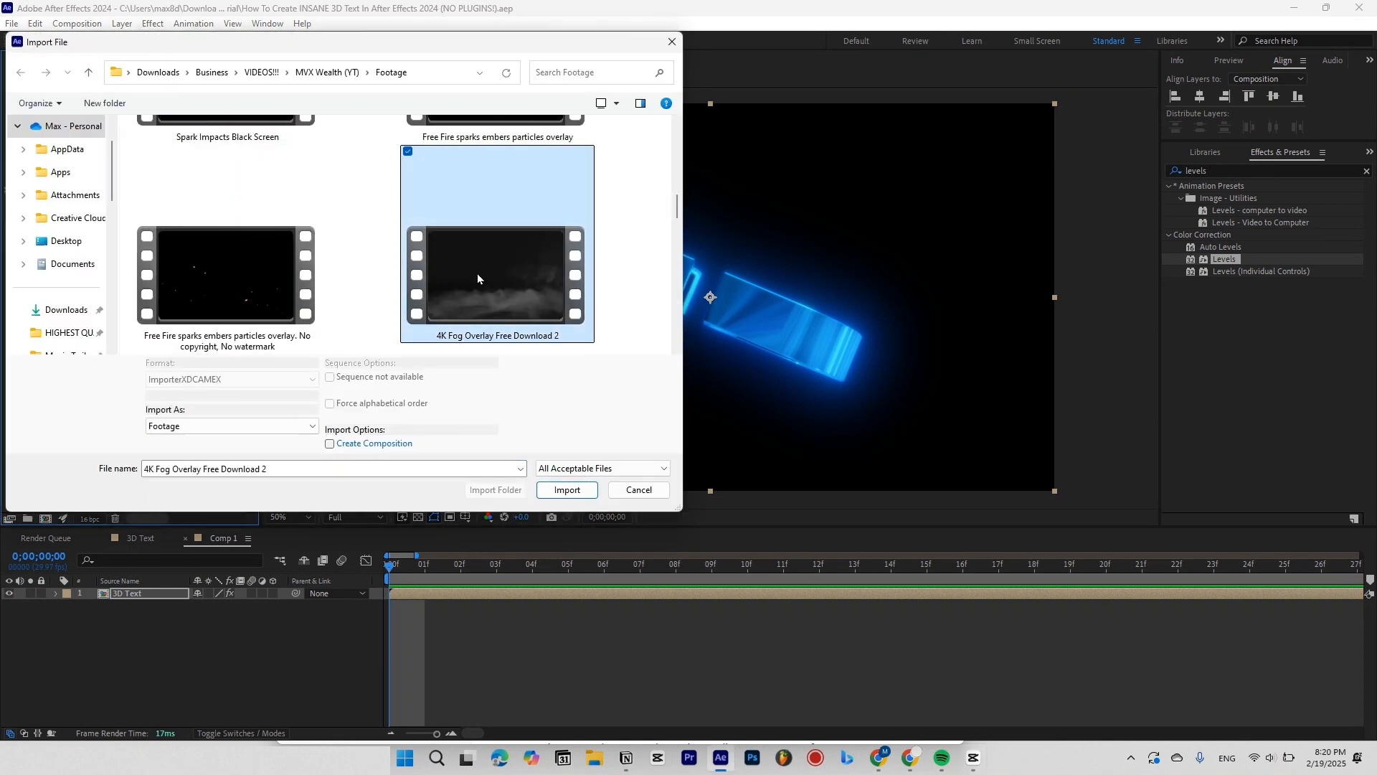
{"action": "left_click", "coordinate": [203, 274], "text": "ctrl"}
{"action": "key", "text": "Return"}
Place both clips in Comp 1 above 3D Text, save, and show the Mode columns.
{"action": "left_click_drag", "start_coordinate": [59, 244], "coordinate": [422, 608]}
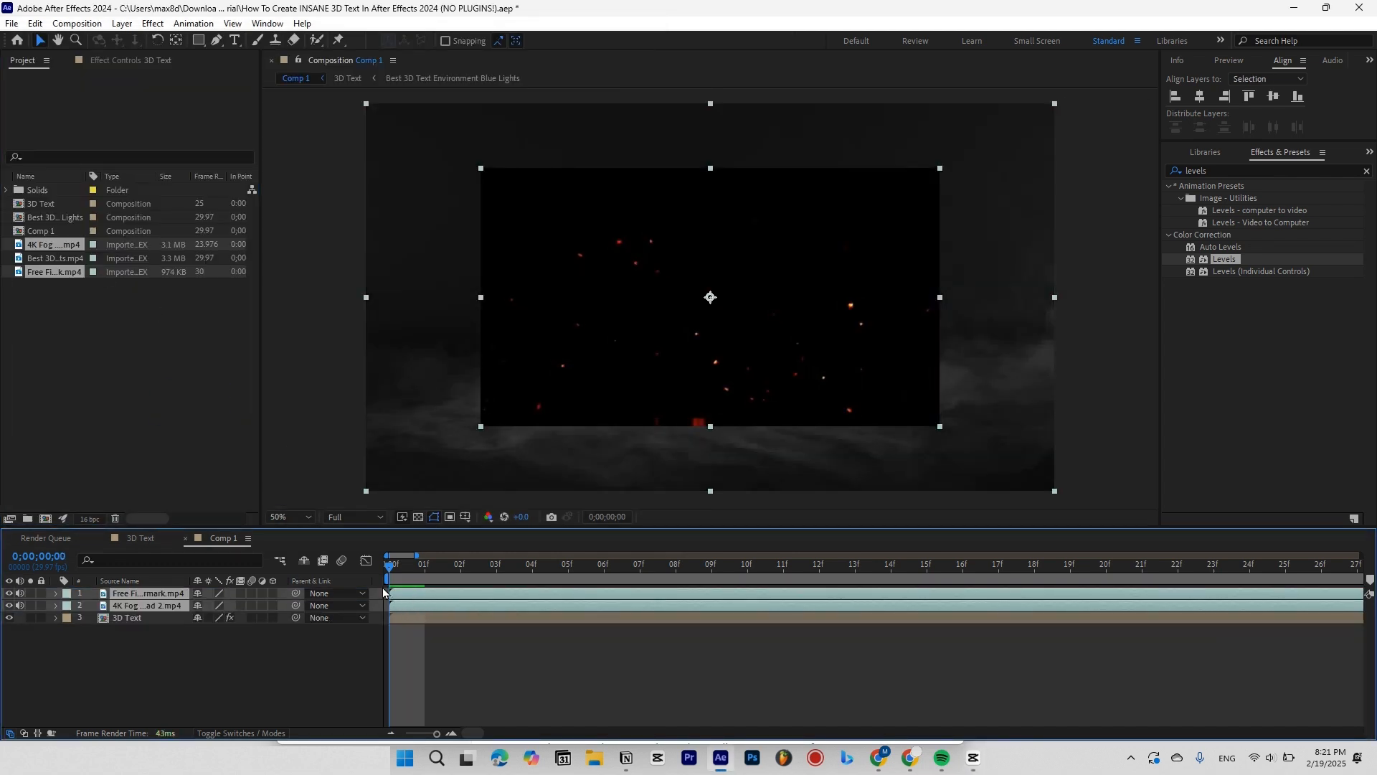
{"action": "key", "text": "ctrl+s"}
{"action": "left_click", "coordinate": [282, 677]}
{"action": "key", "text": "F4"}
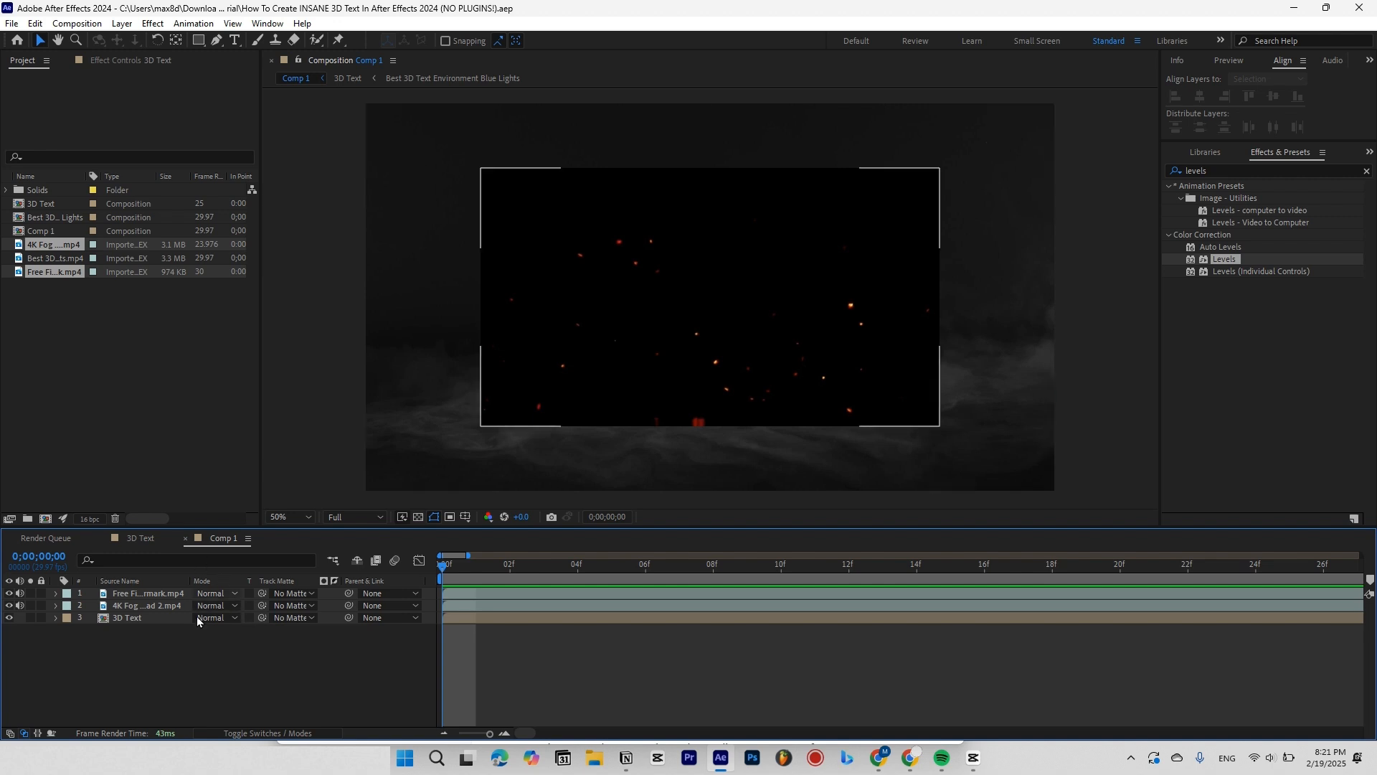
Set both the ember layer and the fog layer to Screen blend mode.
{"action": "left_click", "coordinate": [216, 594]}
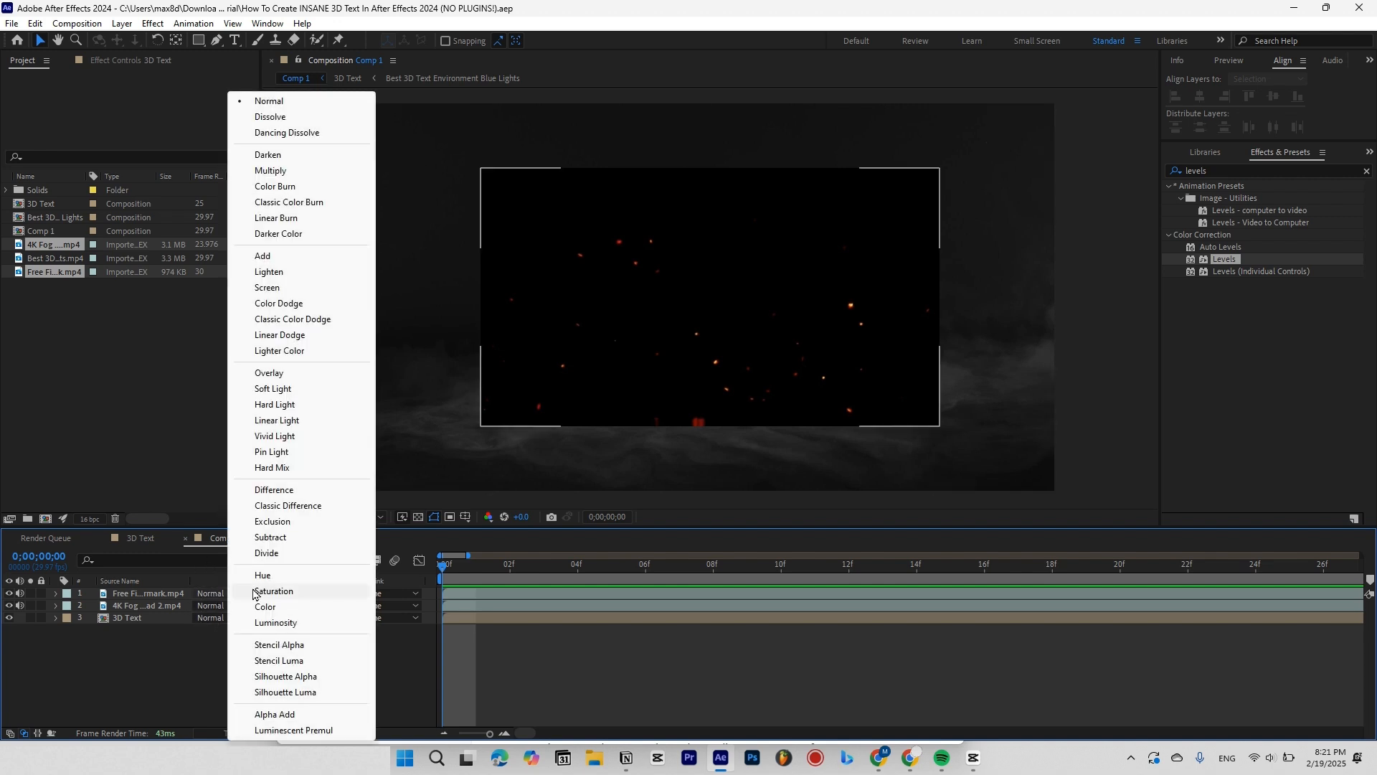
{"action": "left_click", "coordinate": [273, 287]}
{"action": "left_click", "coordinate": [227, 609]}
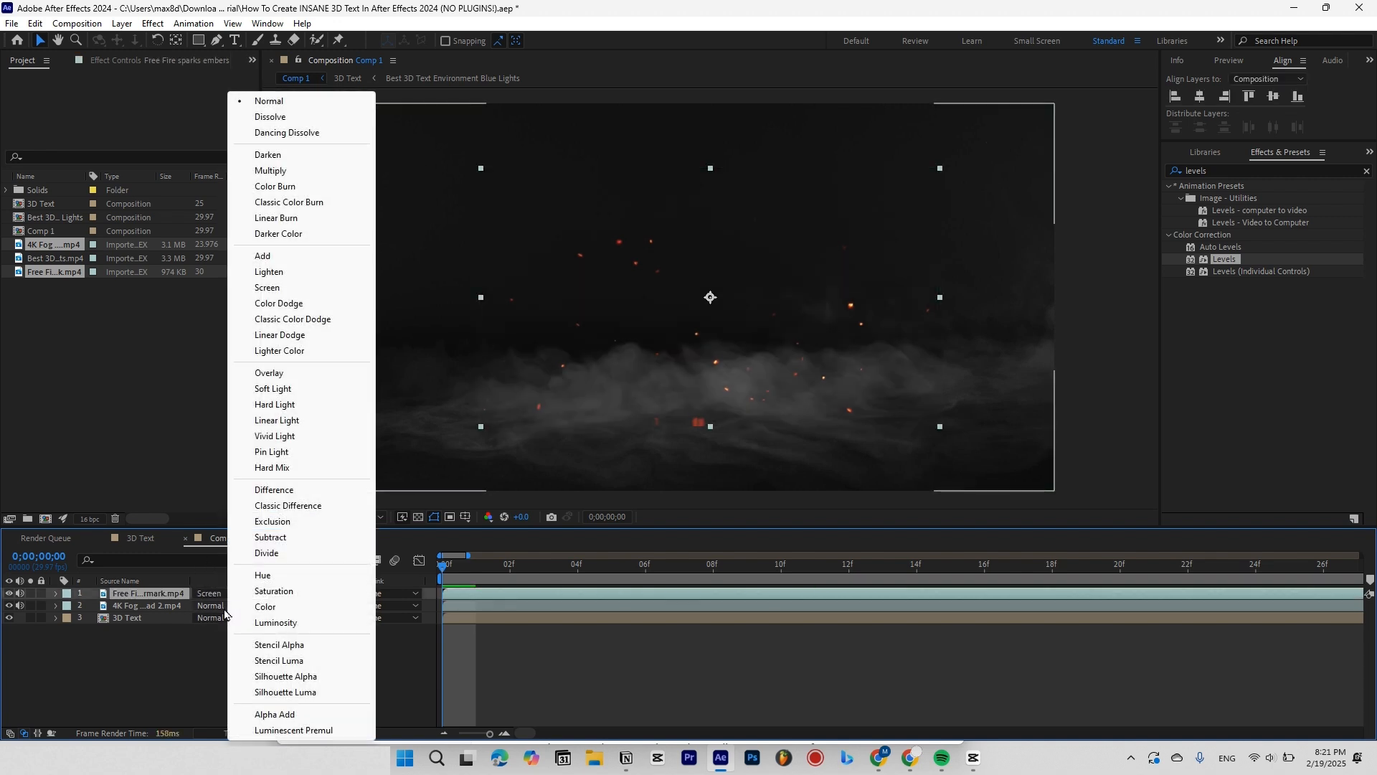
{"action": "left_click", "coordinate": [282, 290]}
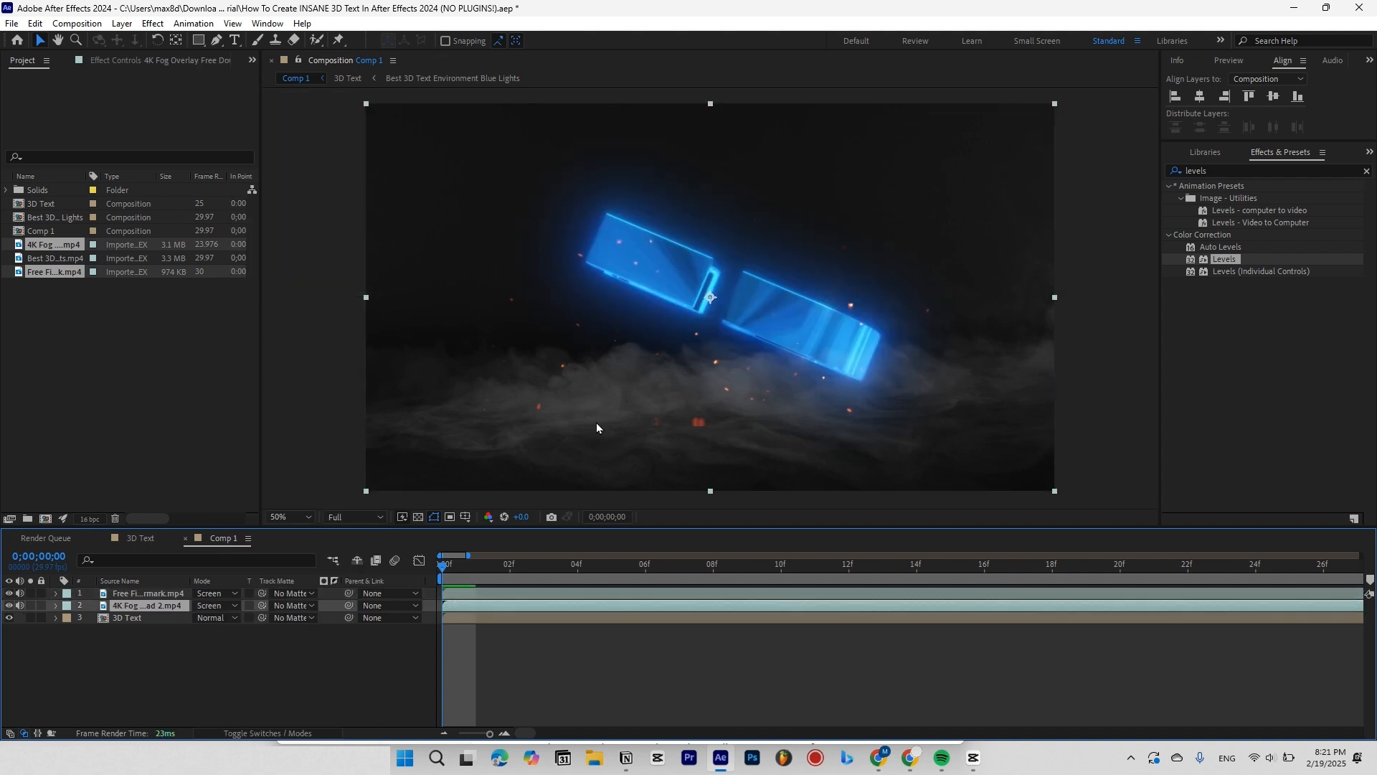
{"action": "left_click", "coordinate": [222, 669]}
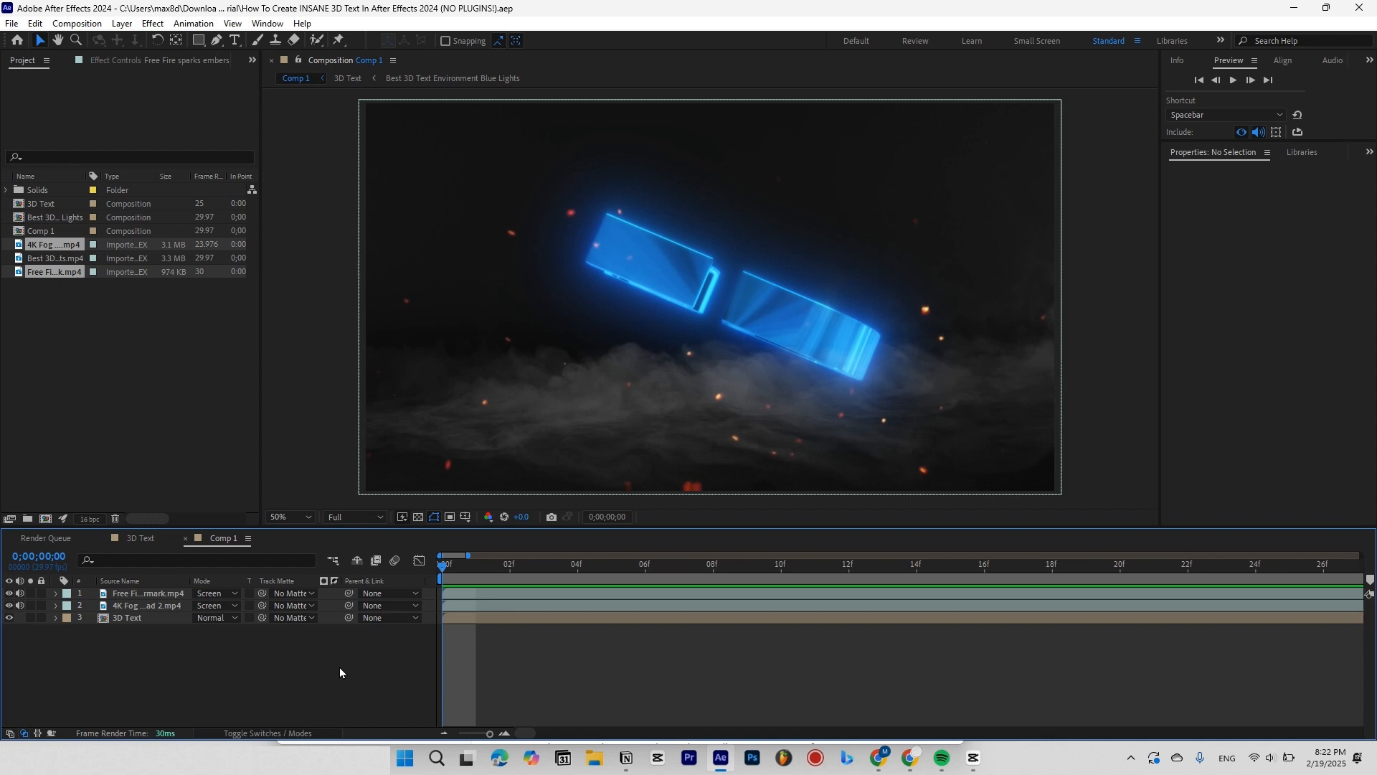
Duplicate the ember layer and set the copy's Hue/Saturation master hue to -26 and saturation to 14.
{"action": "left_click", "coordinate": [148, 592]}
{"action": "key", "text": "ctrl+d"}
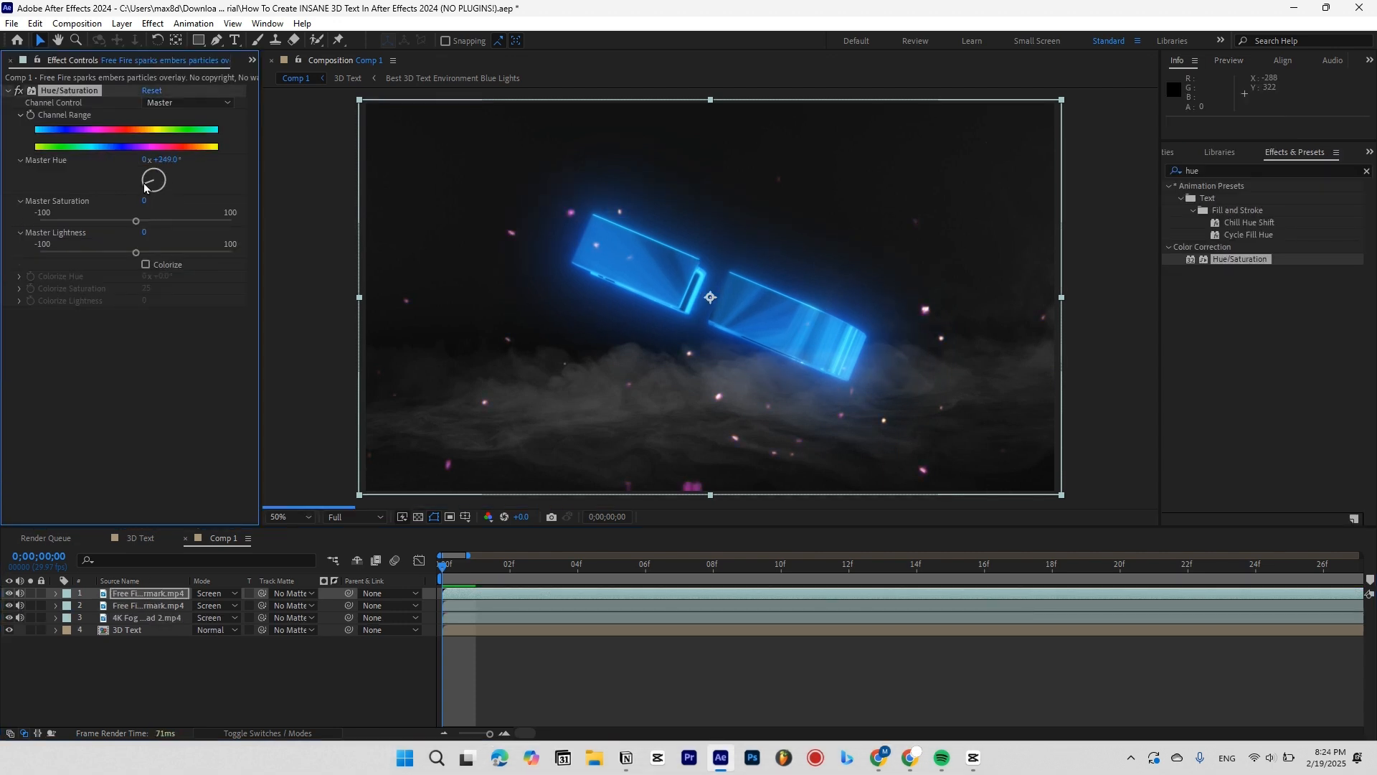
{"action": "mouse_move", "coordinate": [150, 159]}
{"action": "left_mouse_down"}
{"action": "mouse_move", "coordinate": [167, 159]}
{"action": "mouse_move", "coordinate": [155, 156]}
{"action": "left_mouse_up"}
{"action": "left_click_drag", "start_coordinate": [136, 222], "coordinate": [149, 221]}
{"action": "left_click_drag", "start_coordinate": [161, 160], "coordinate": [139, 154]}
Try Colorize at saturation 66, then turn it off and set master hue to -45.
{"action": "left_click", "coordinate": [145, 265]}
{"action": "mouse_move", "coordinate": [147, 288]}
{"action": "left_mouse_down"}
{"action": "mouse_move", "coordinate": [201, 288]}
{"action": "mouse_move", "coordinate": [124, 289]}
{"action": "left_mouse_up"}
{"action": "left_click", "coordinate": [10, 605]}
{"action": "left_click", "coordinate": [146, 265]}
{"action": "left_click_drag", "start_coordinate": [151, 172], "coordinate": [150, 179]}
{"action": "right_click", "coordinate": [529, 606]}
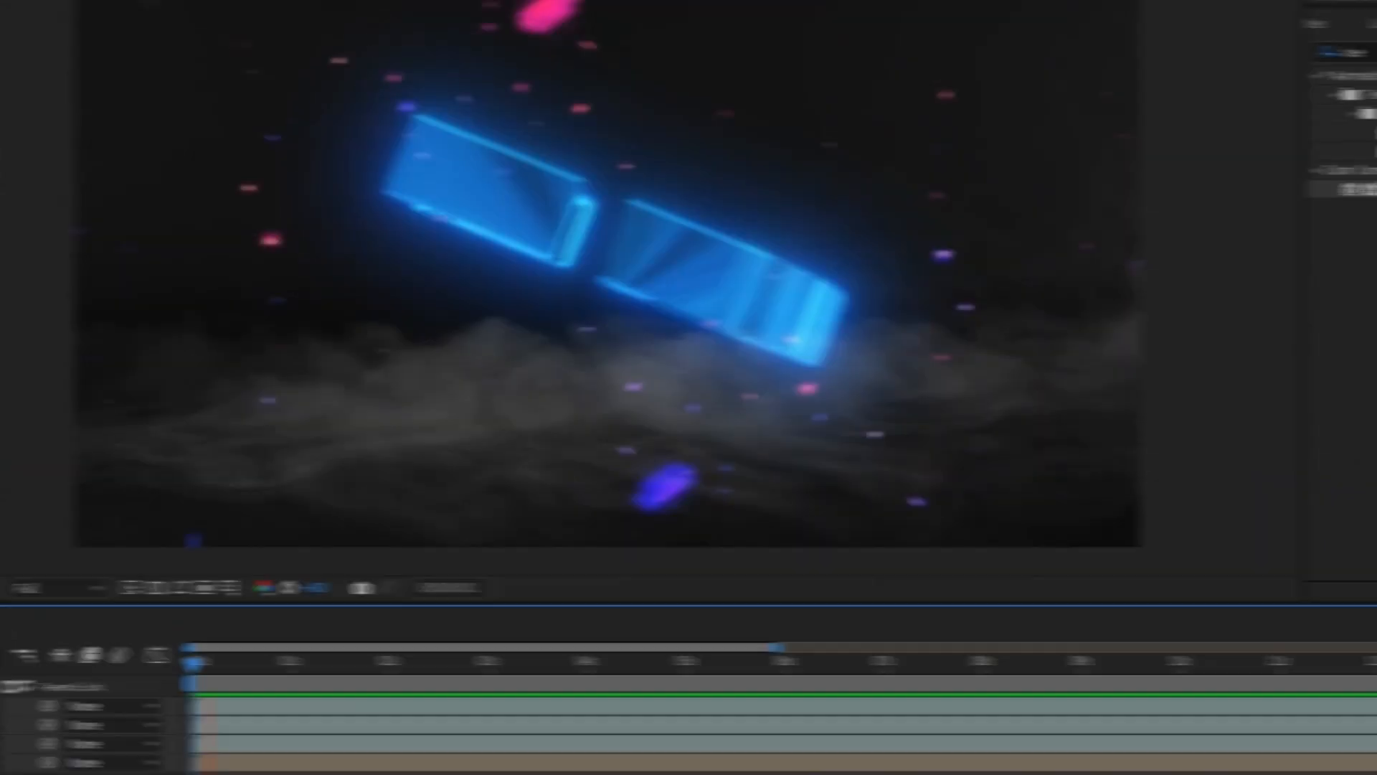